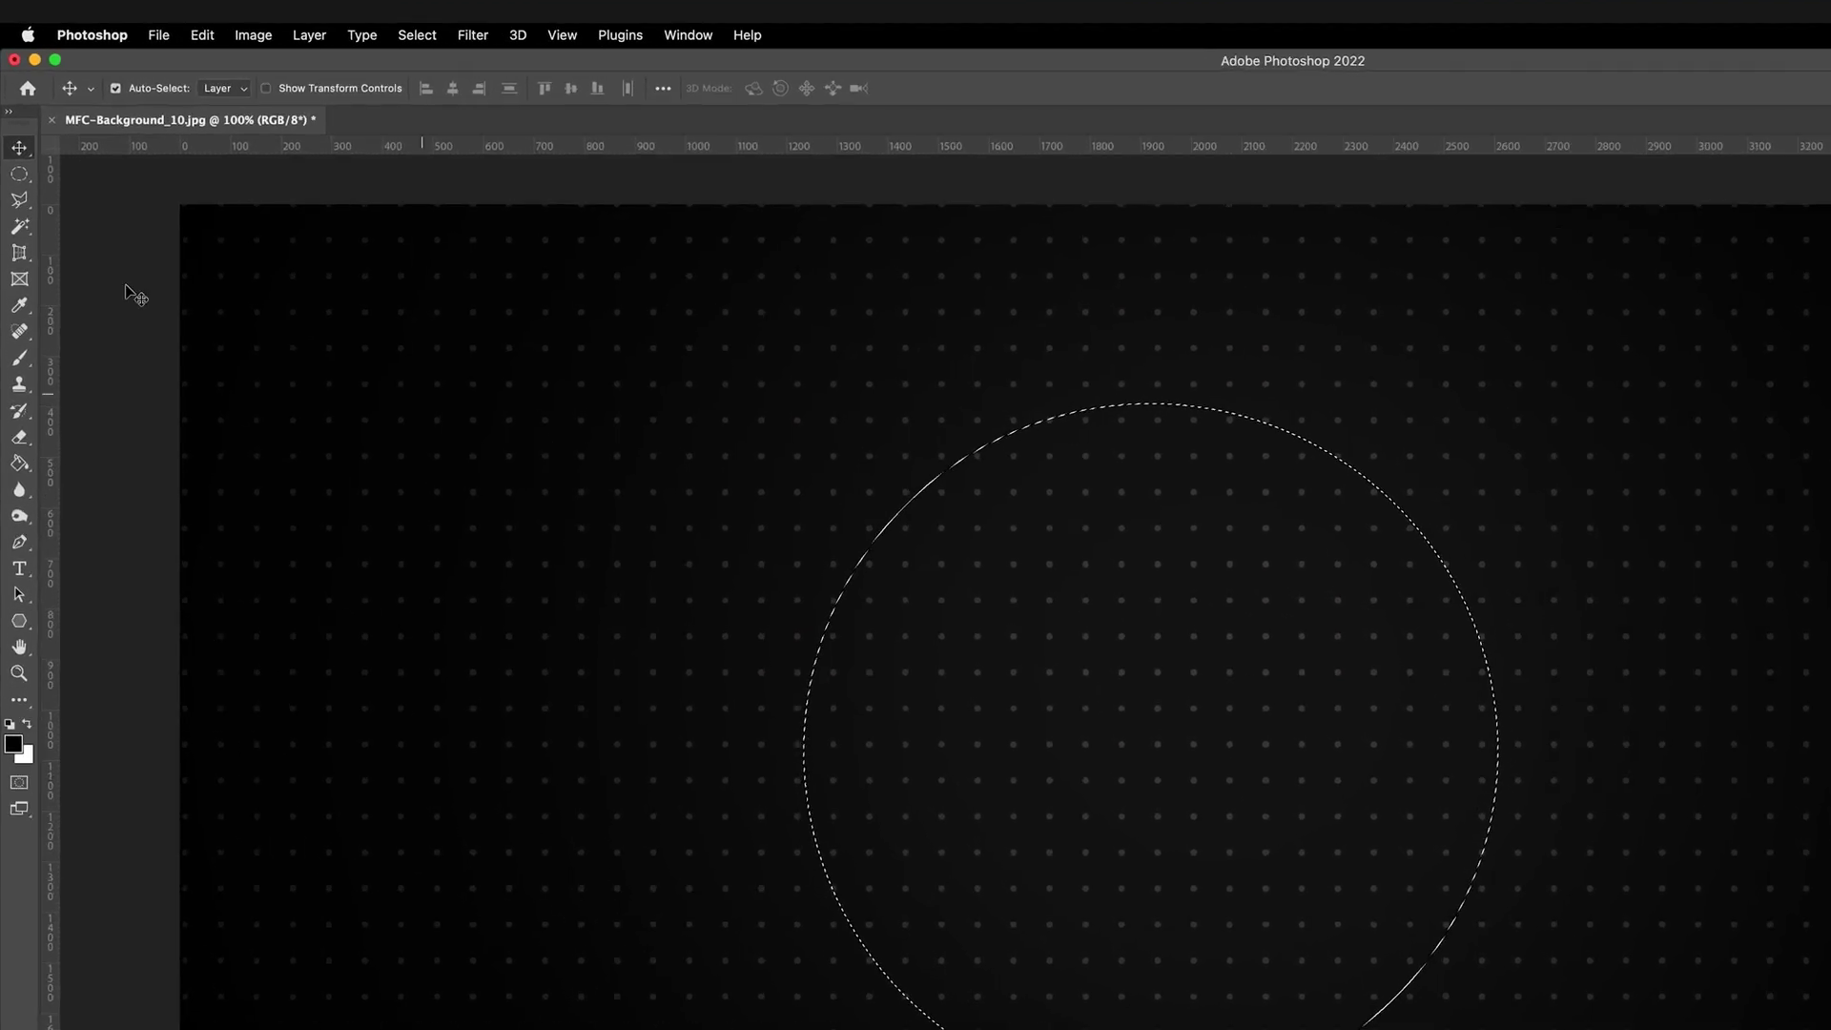
# - Review the Marquee, Lasso and Magic Wand tool groups, then select the Polygonal Lasso Tool
pyautogui.click(16, 134)
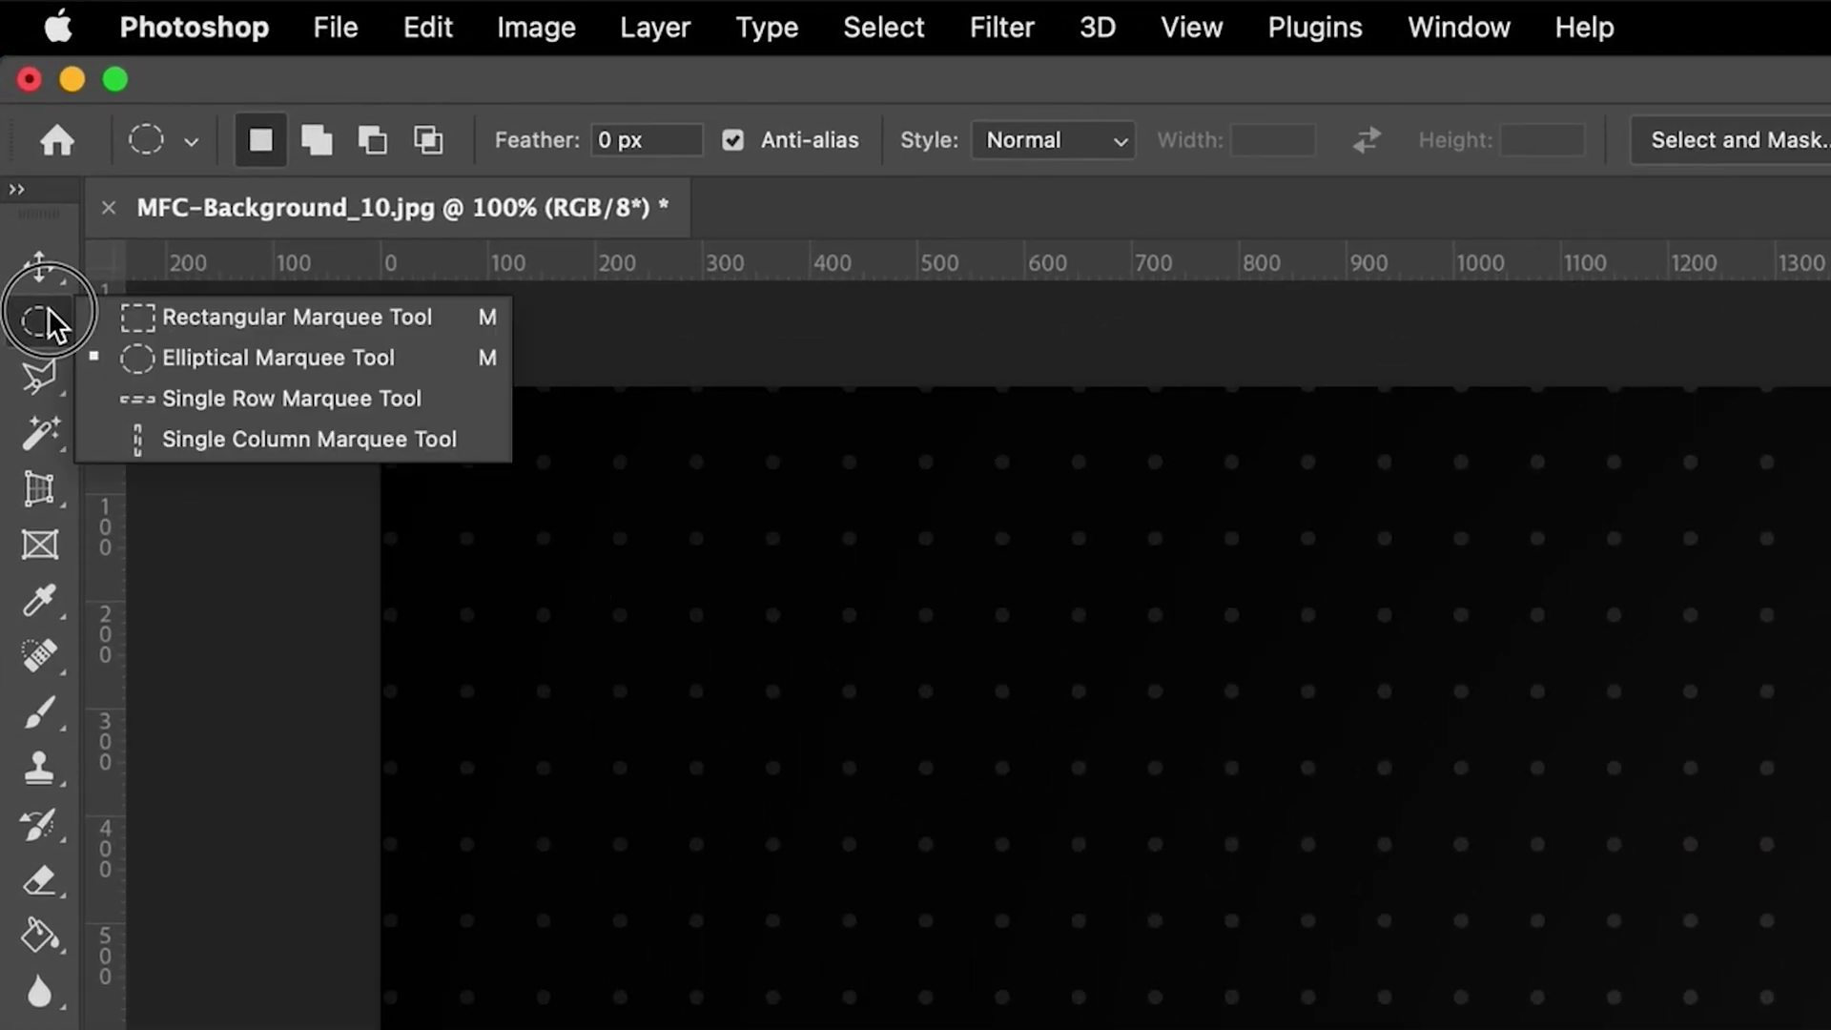
pyautogui.click(43, 390)
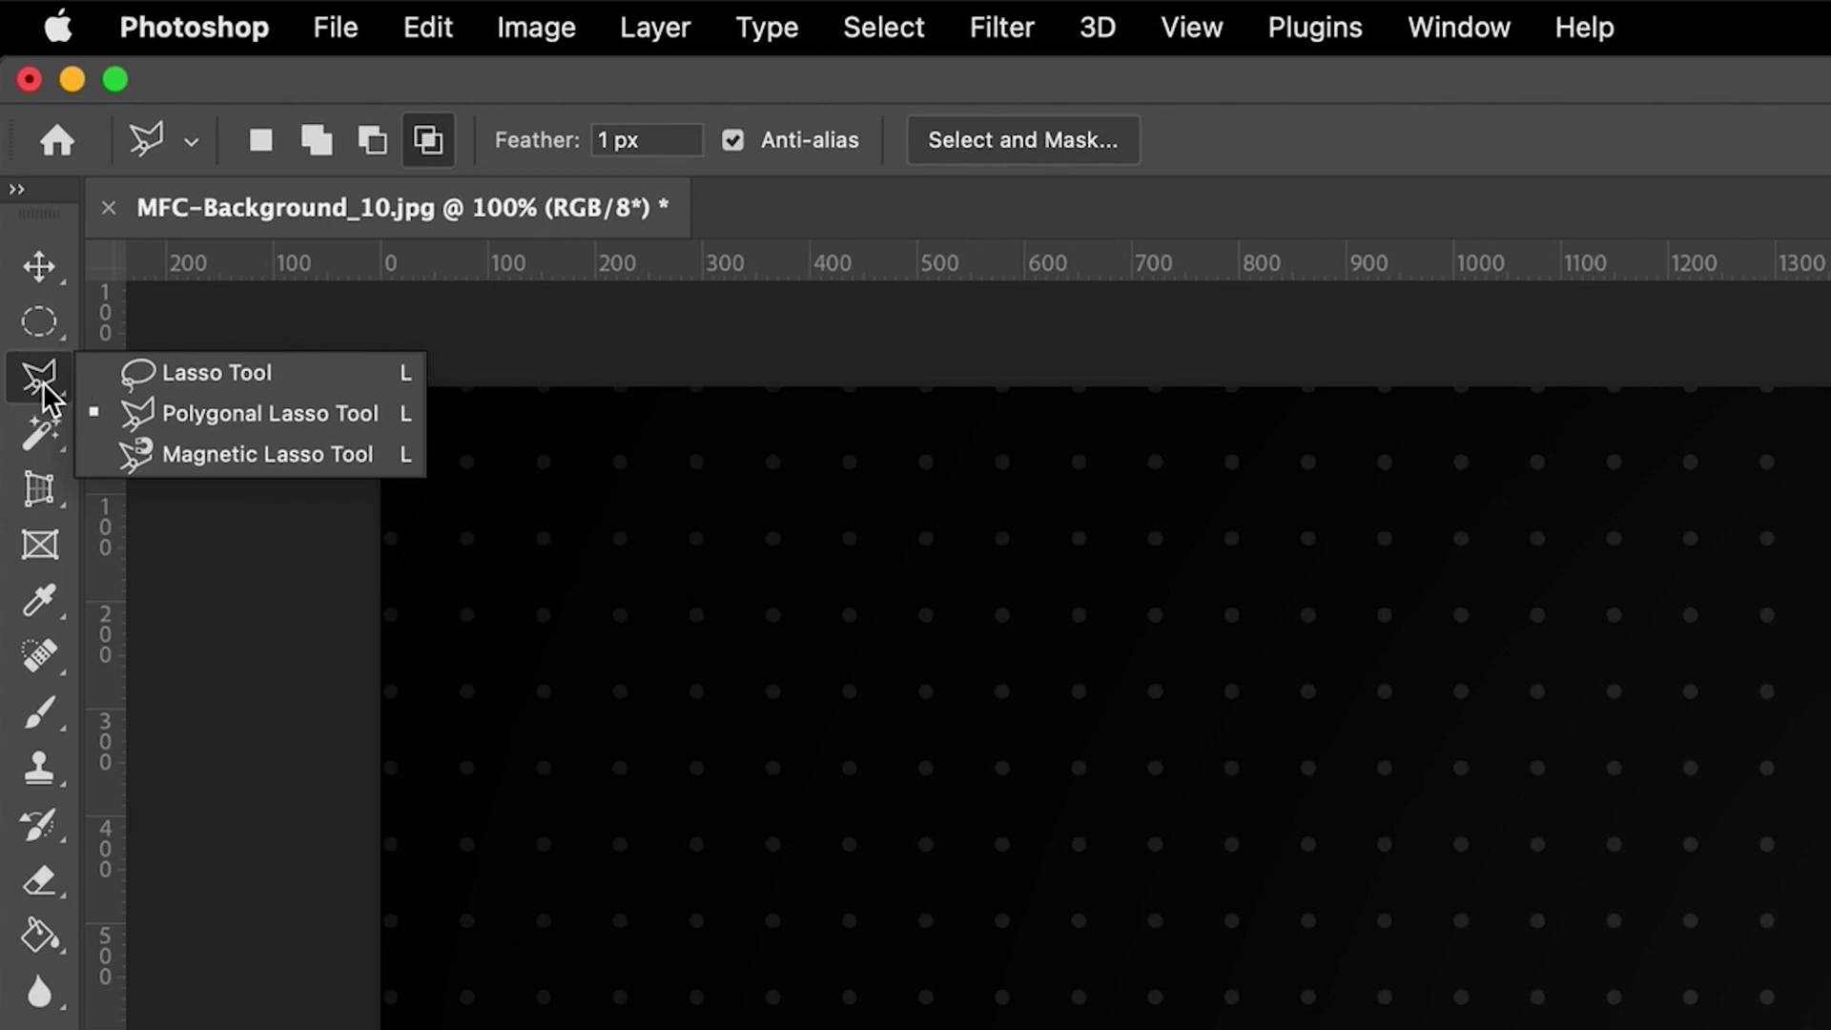
pyautogui.click(44, 439)
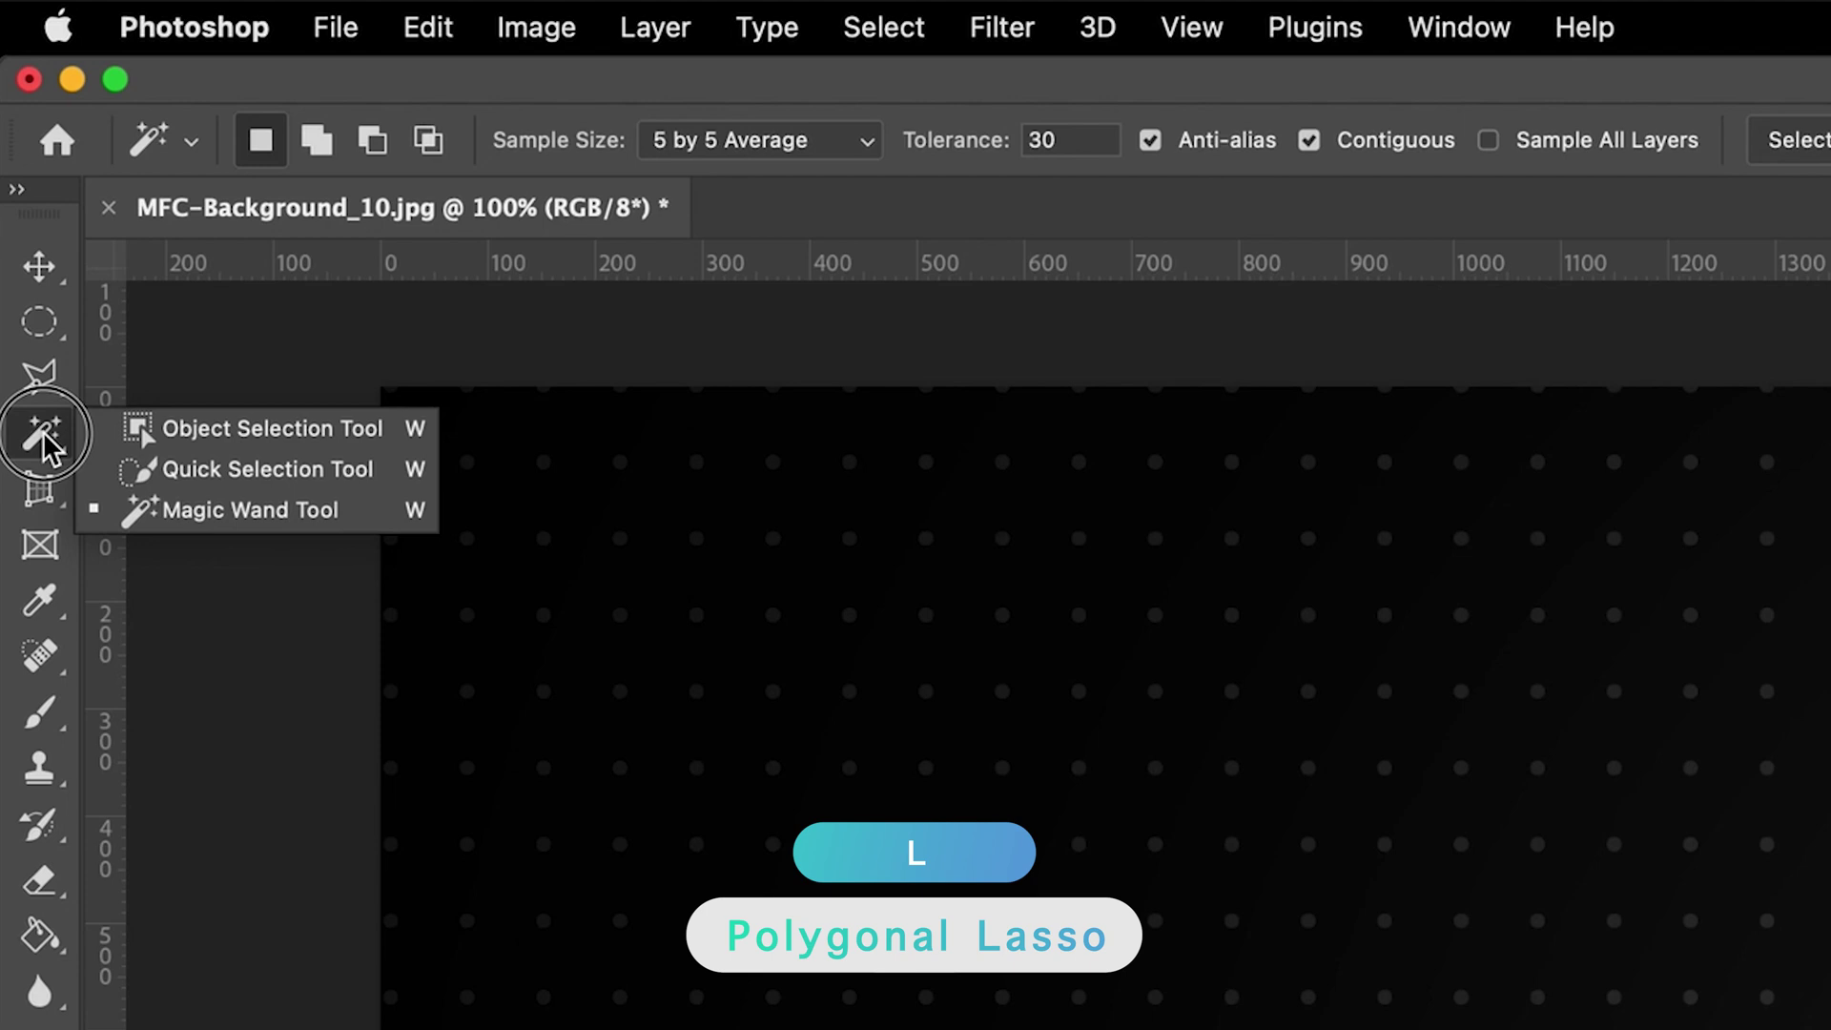
pyautogui.click(38, 376)
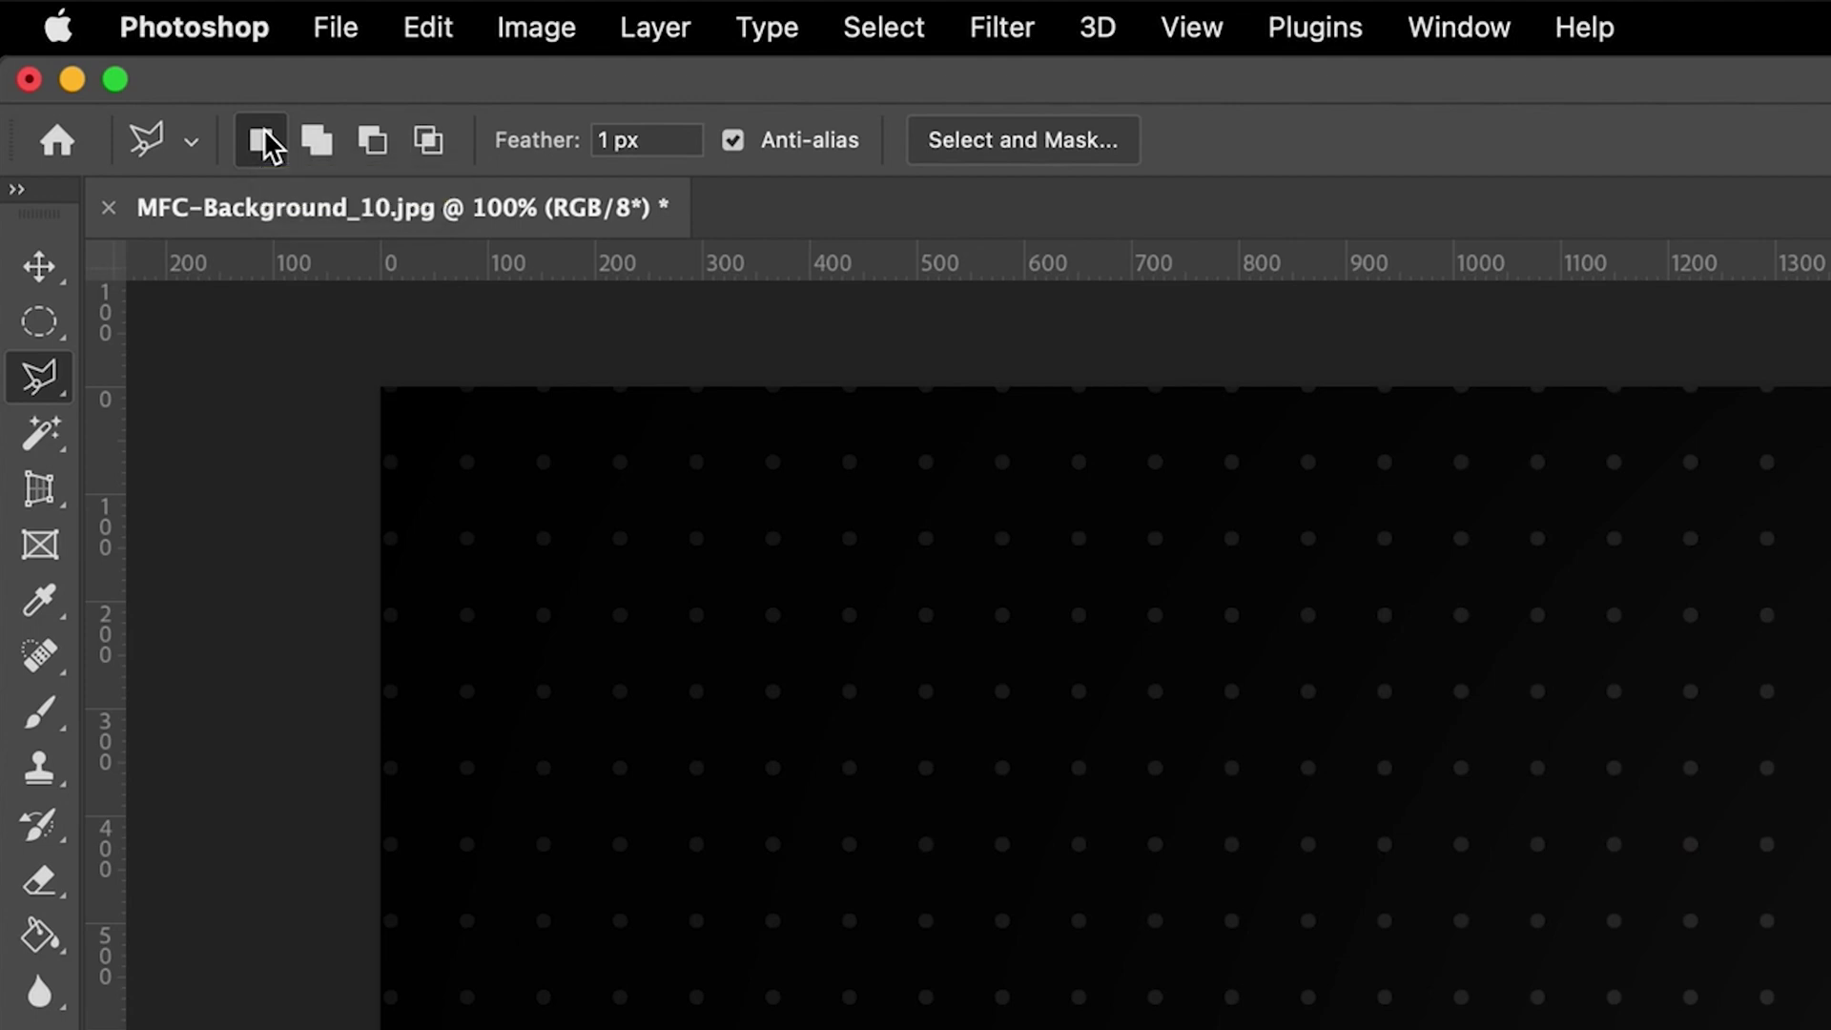
# - In Add to selection mode, add an angular wedge to the circle's right side
pyautogui.click(327, 146)
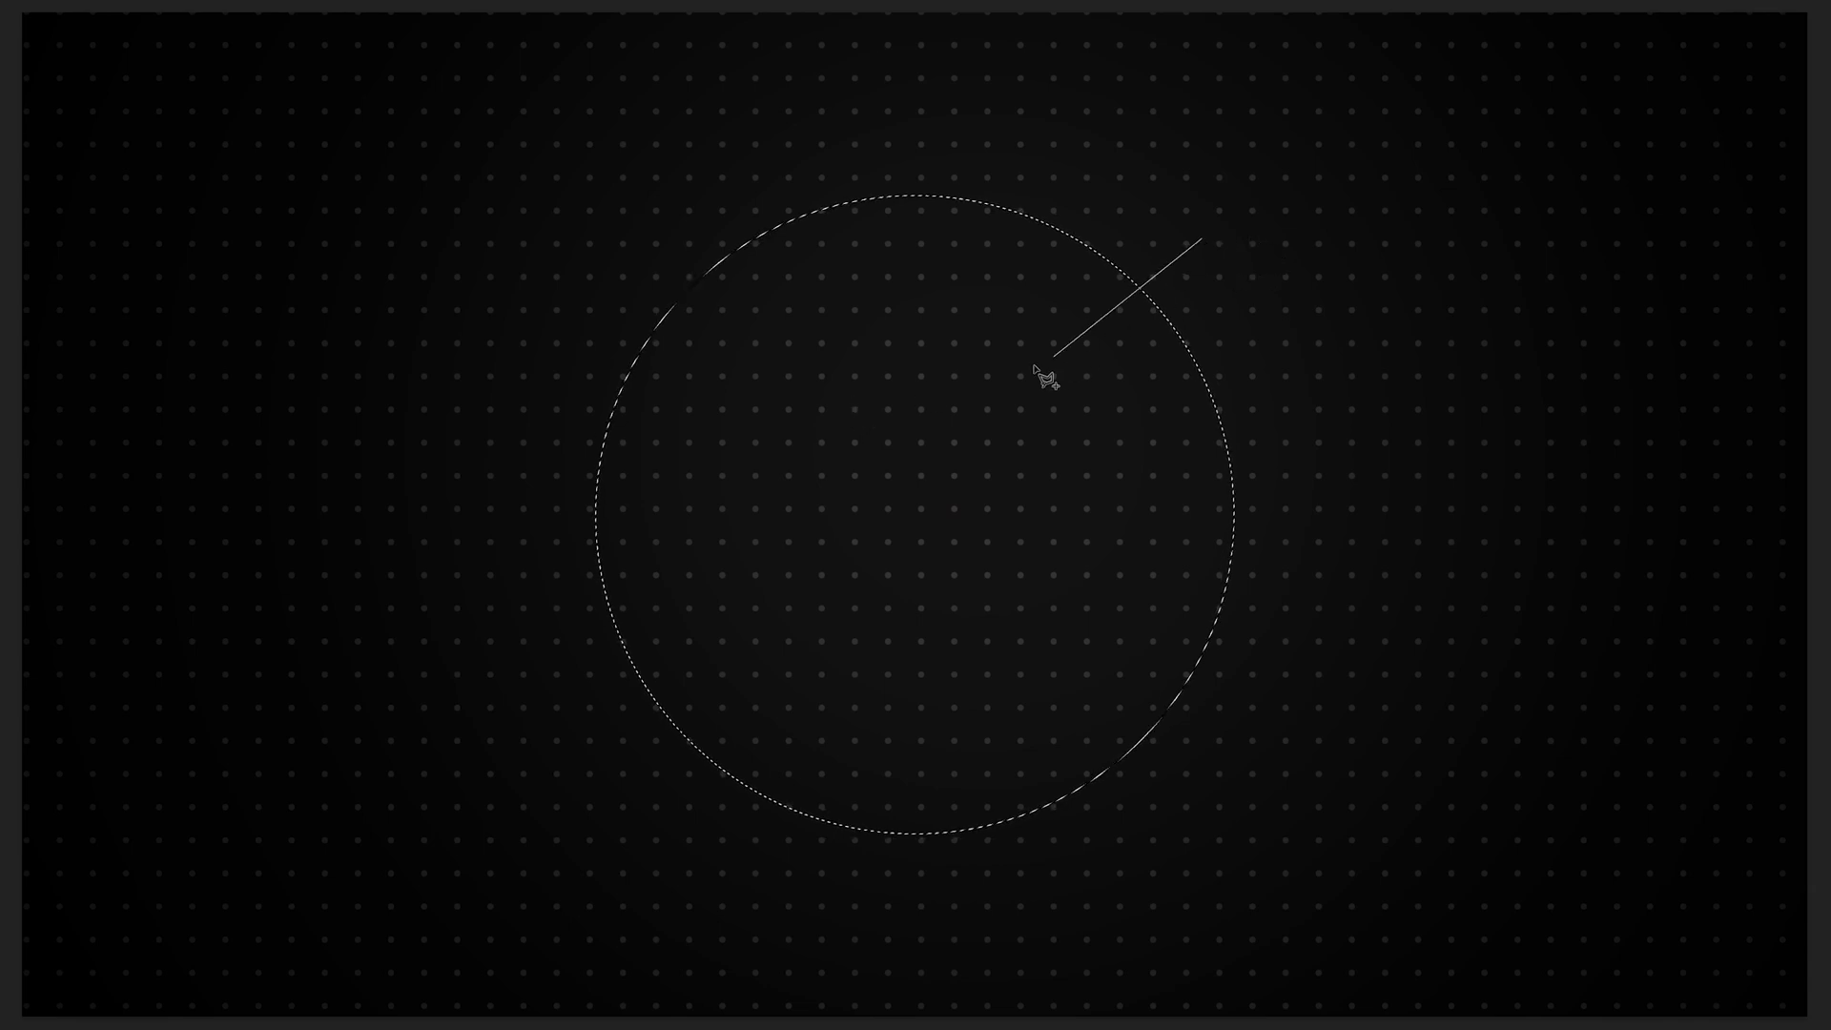
pyautogui.click(1014, 372)
pyautogui.click(1192, 602)
pyautogui.click(1483, 696)
pyautogui.click(1356, 334)
pyautogui.click(1204, 238)
# - Add a separate tilted four-sided area to the upper left of the circle
pyautogui.click(449, 209)
pyautogui.click(386, 372)
pyautogui.click(519, 397)
pyautogui.click(607, 249)
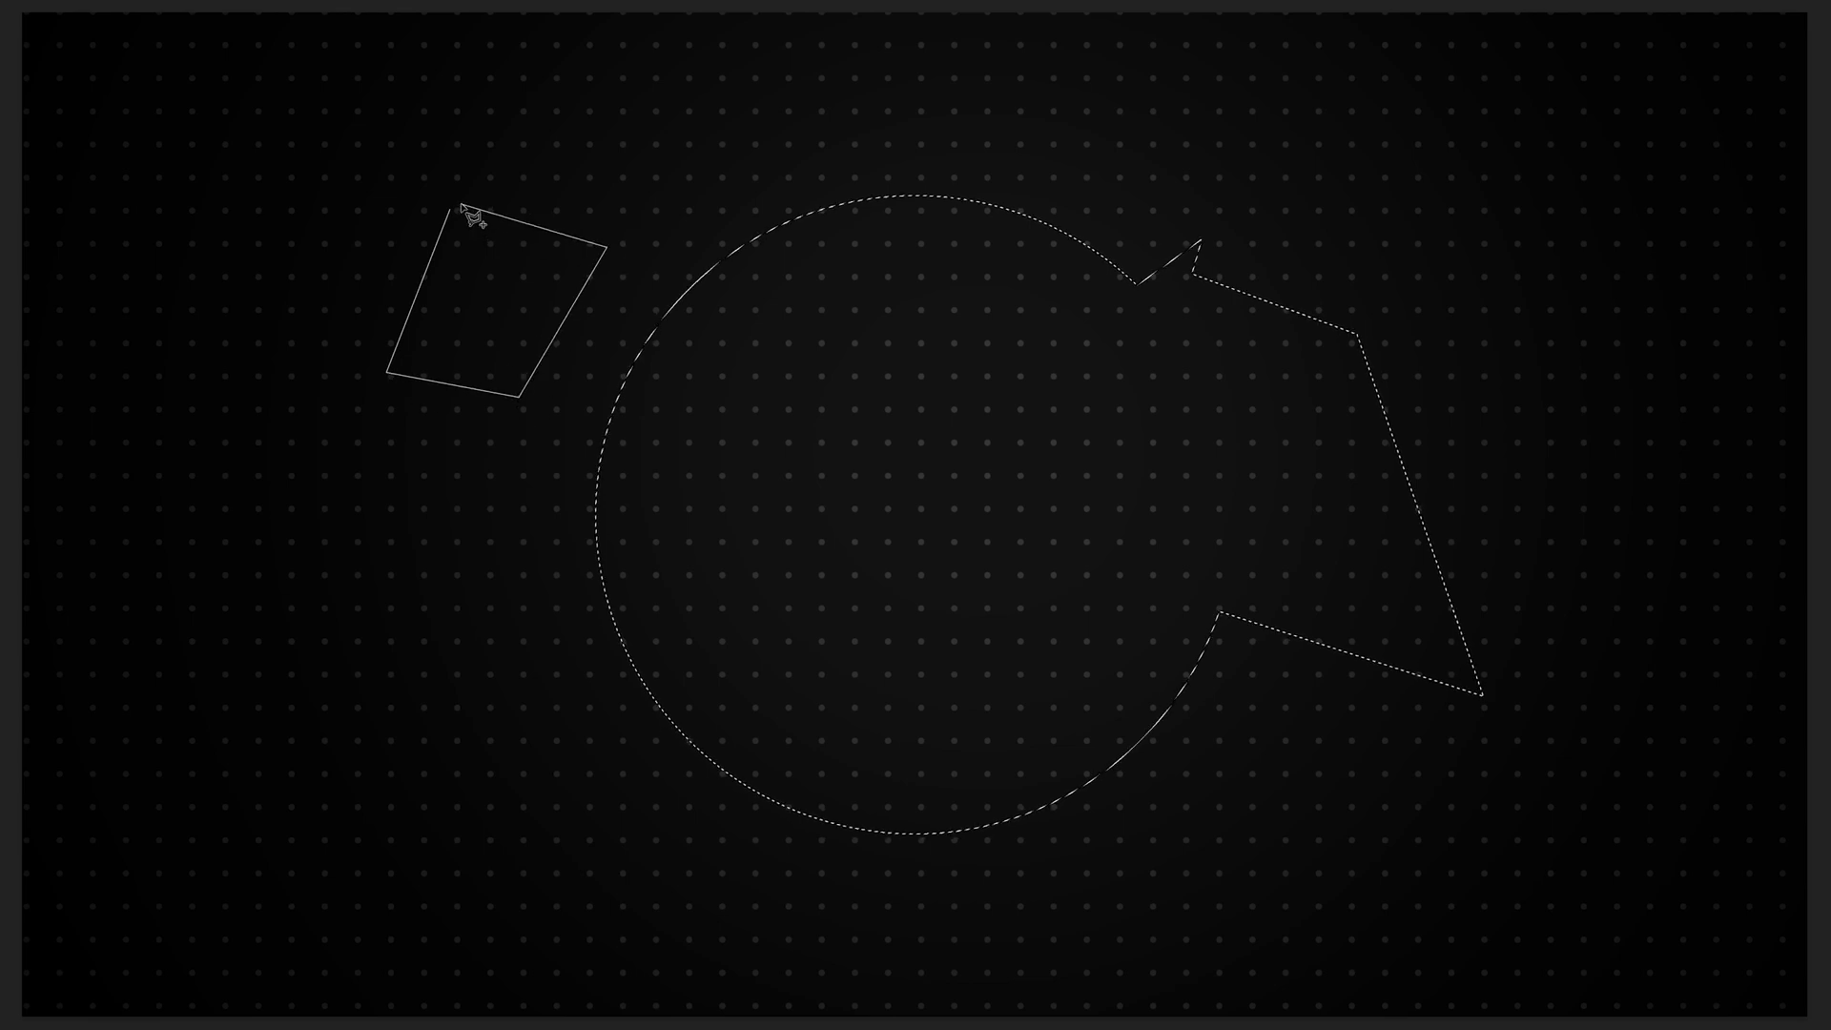
pyautogui.click(449, 209)
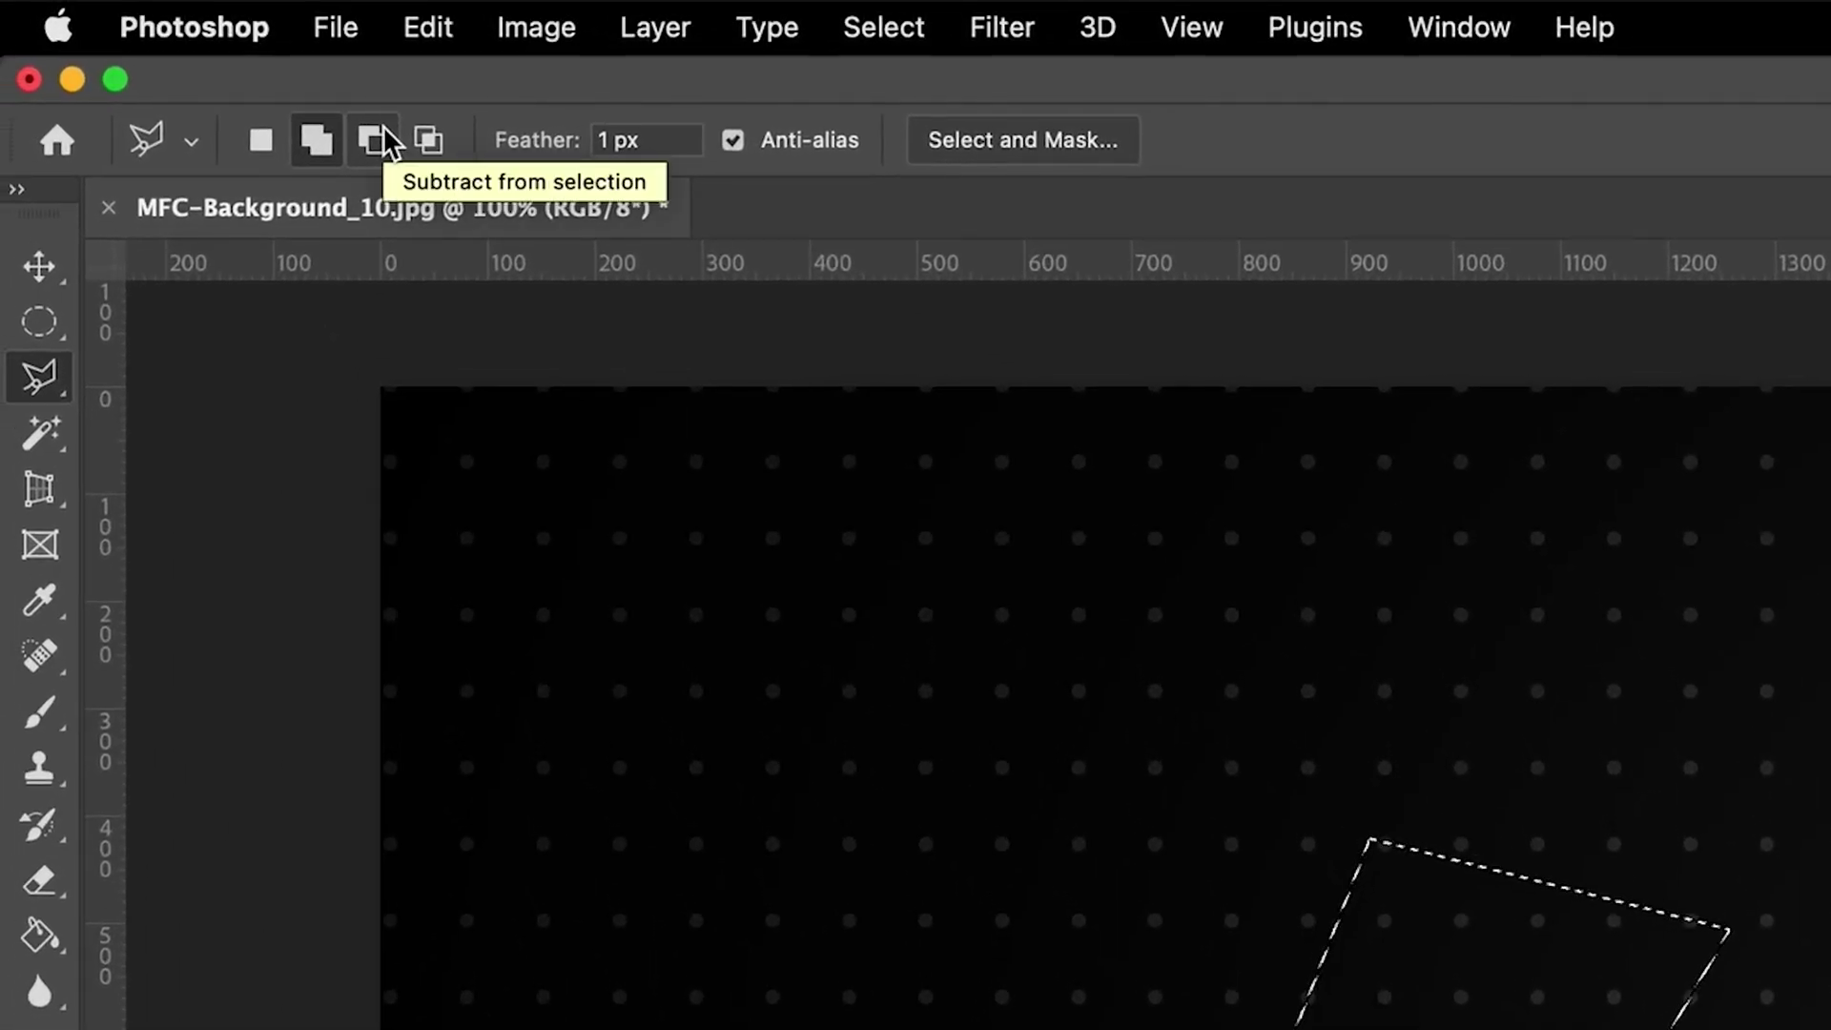
# - In Subtract from selection mode, cut the circle's right part away along a slanted edge
pyautogui.click(387, 136)
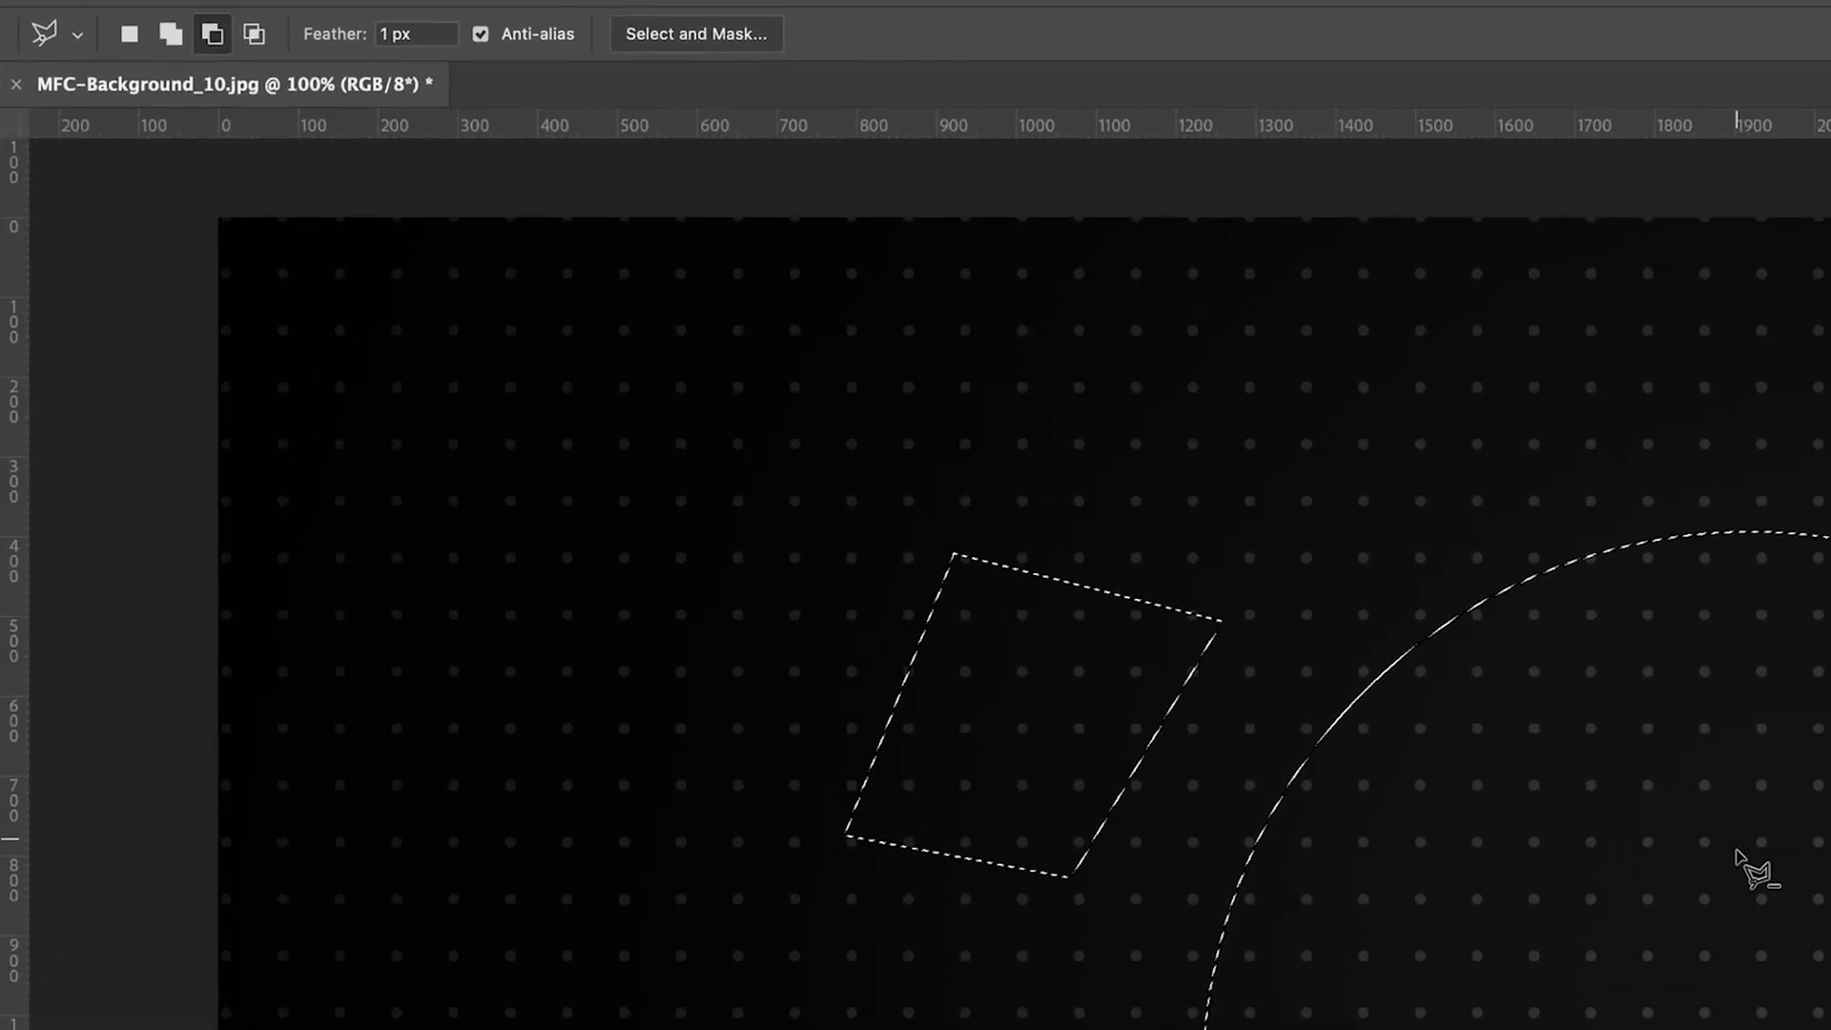
pyautogui.click(1094, 286)
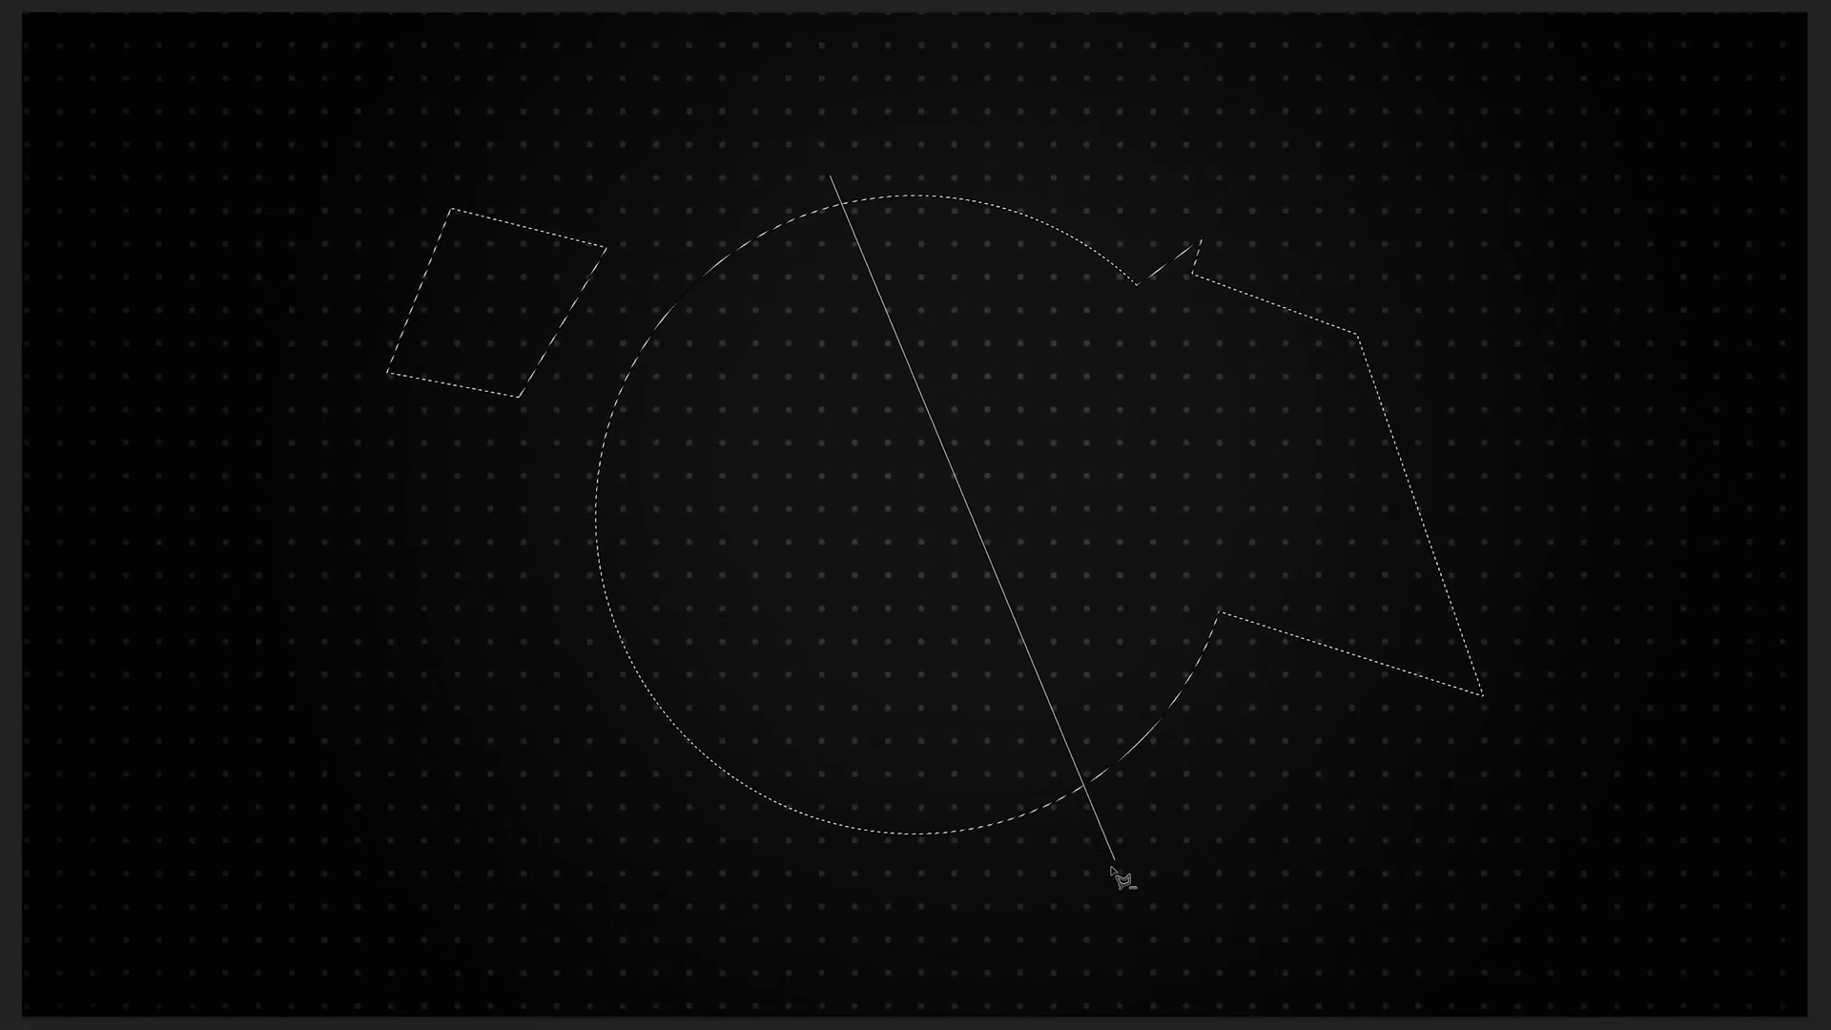
pyautogui.click(1112, 884)
pyautogui.click(1586, 865)
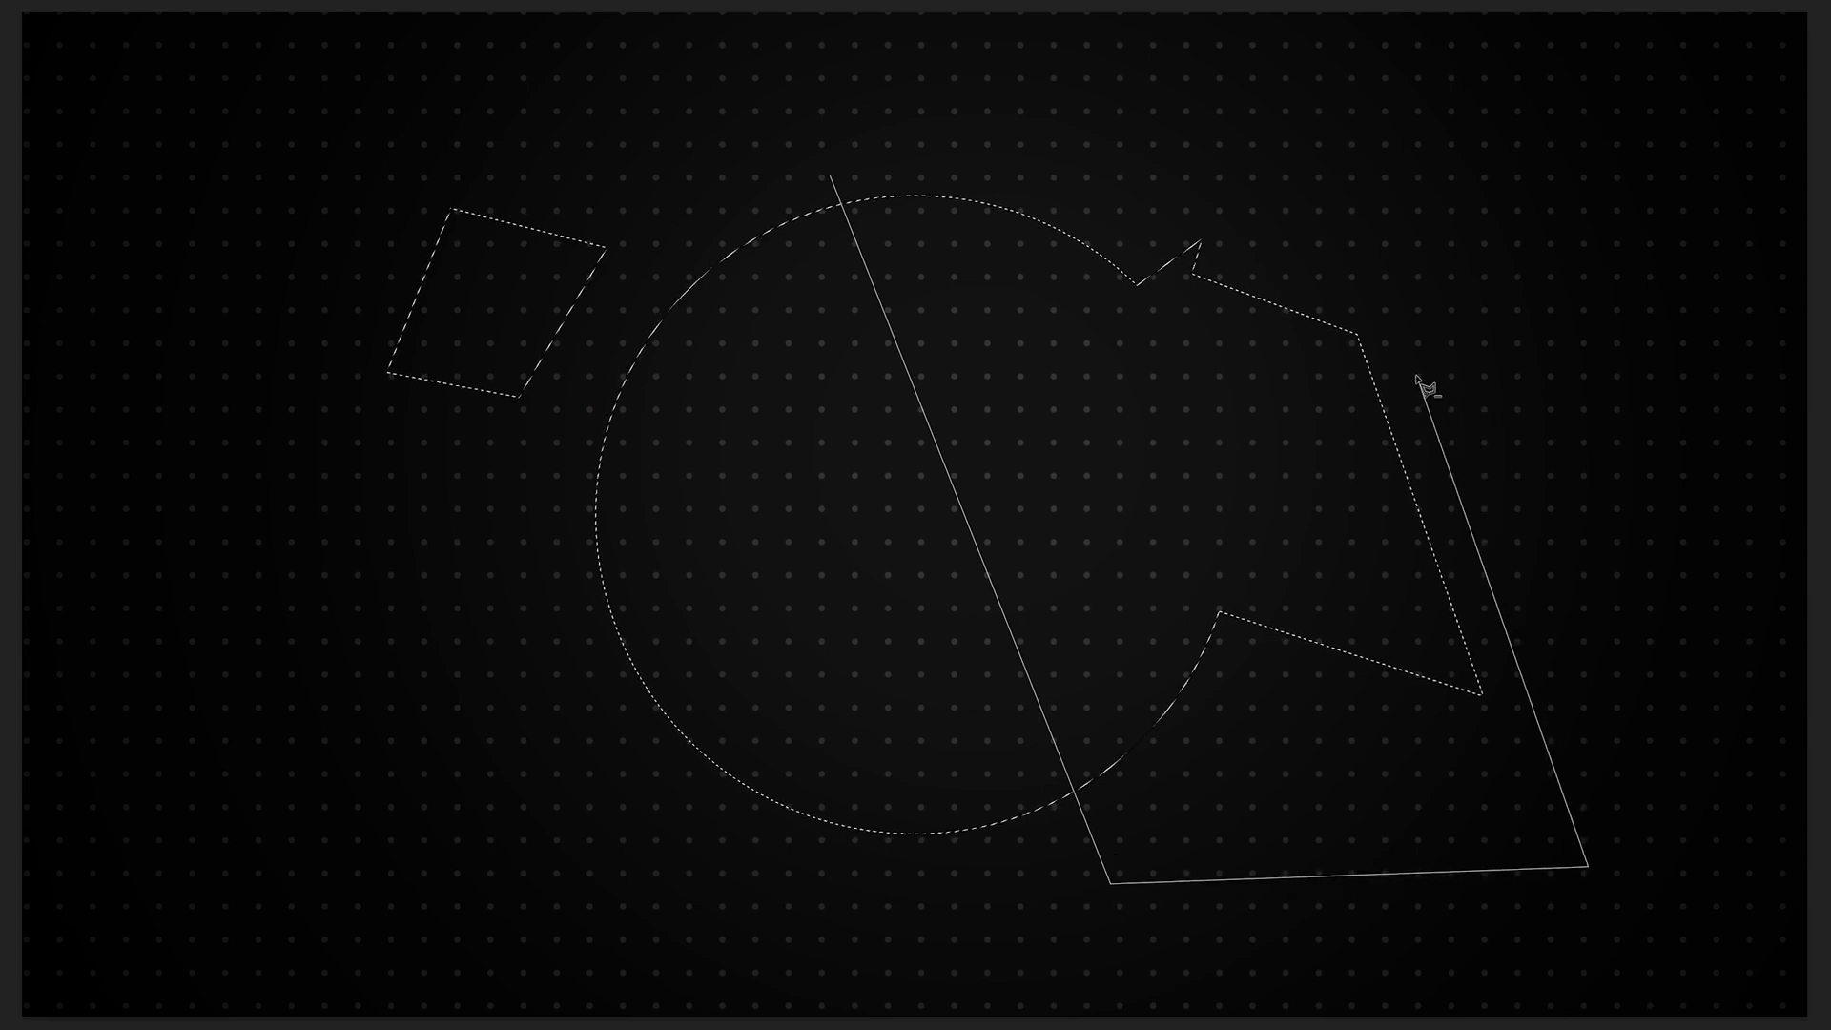
pyautogui.click(1371, 122)
pyautogui.click(829, 176)
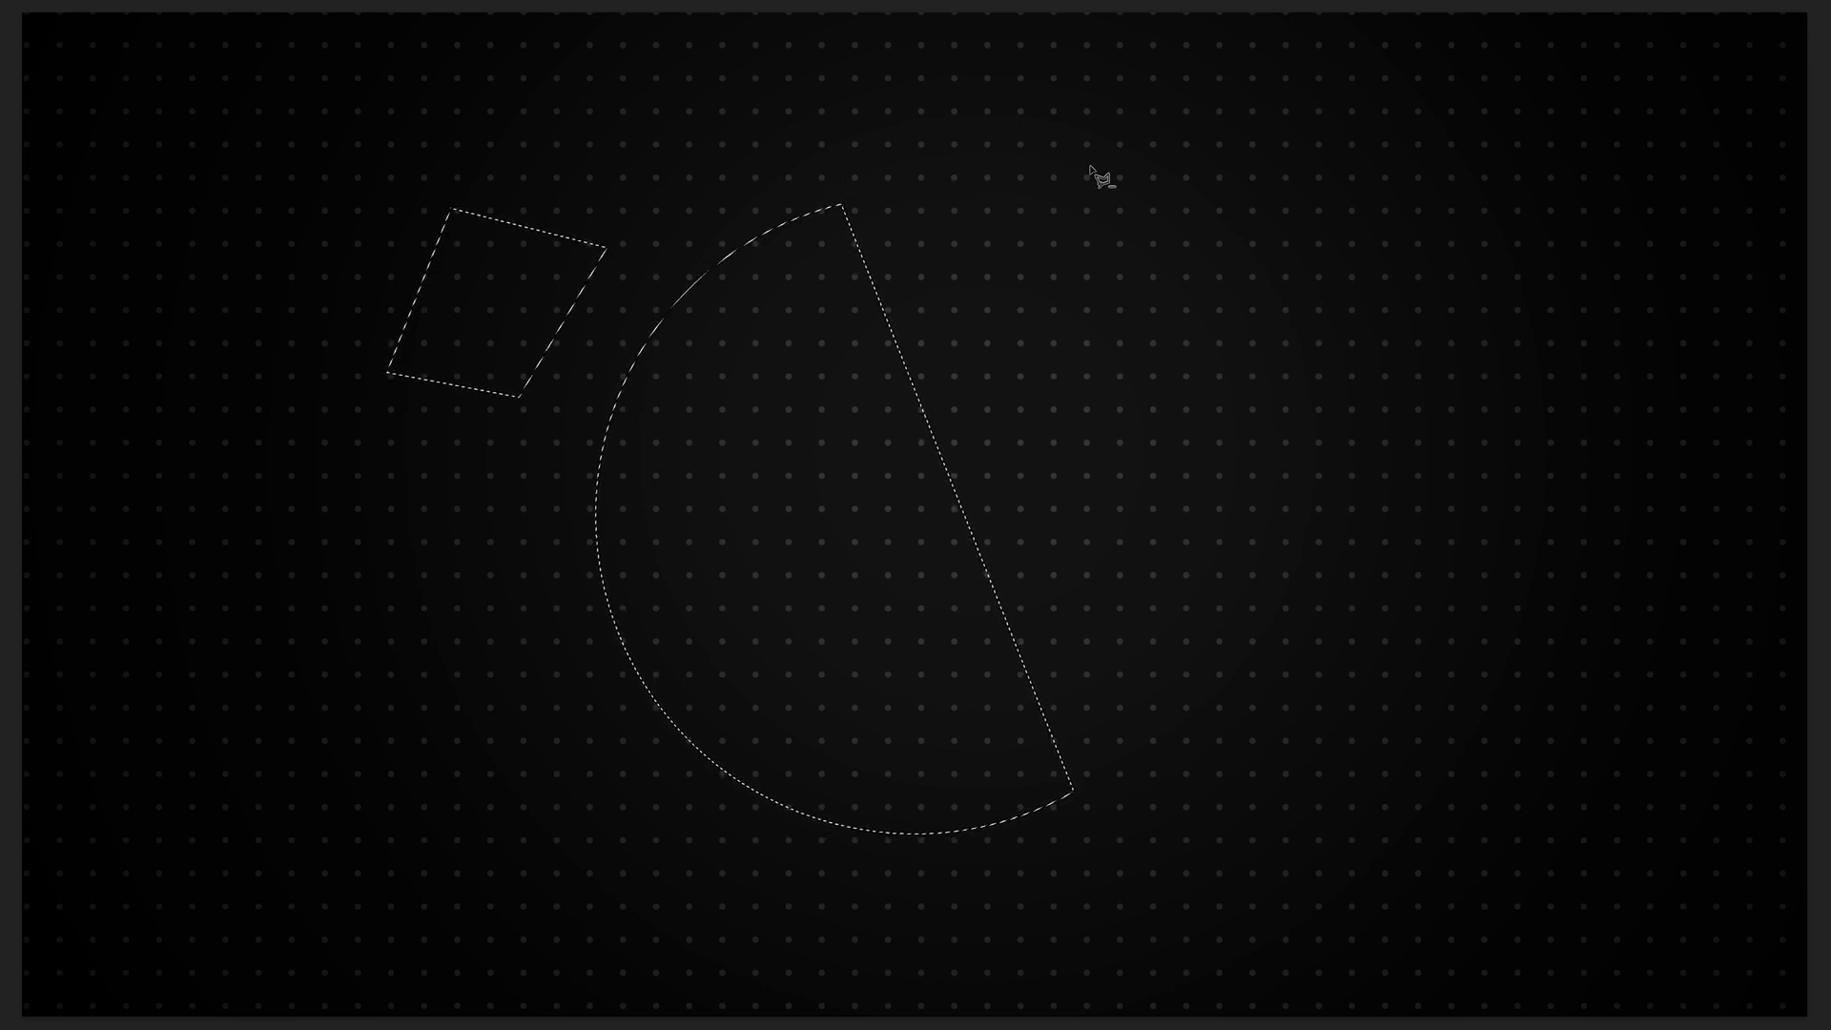
# - Subtract two notches from the quadrilateral, hollowing it into a hook shape
pyautogui.click(476, 261)
pyautogui.click(444, 331)
pyautogui.click(493, 354)
pyautogui.click(545, 280)
pyautogui.click(479, 260)
pyautogui.click(539, 194)
pyautogui.click(496, 280)
pyautogui.click(585, 329)
pyautogui.click(657, 234)
pyautogui.click(539, 193)
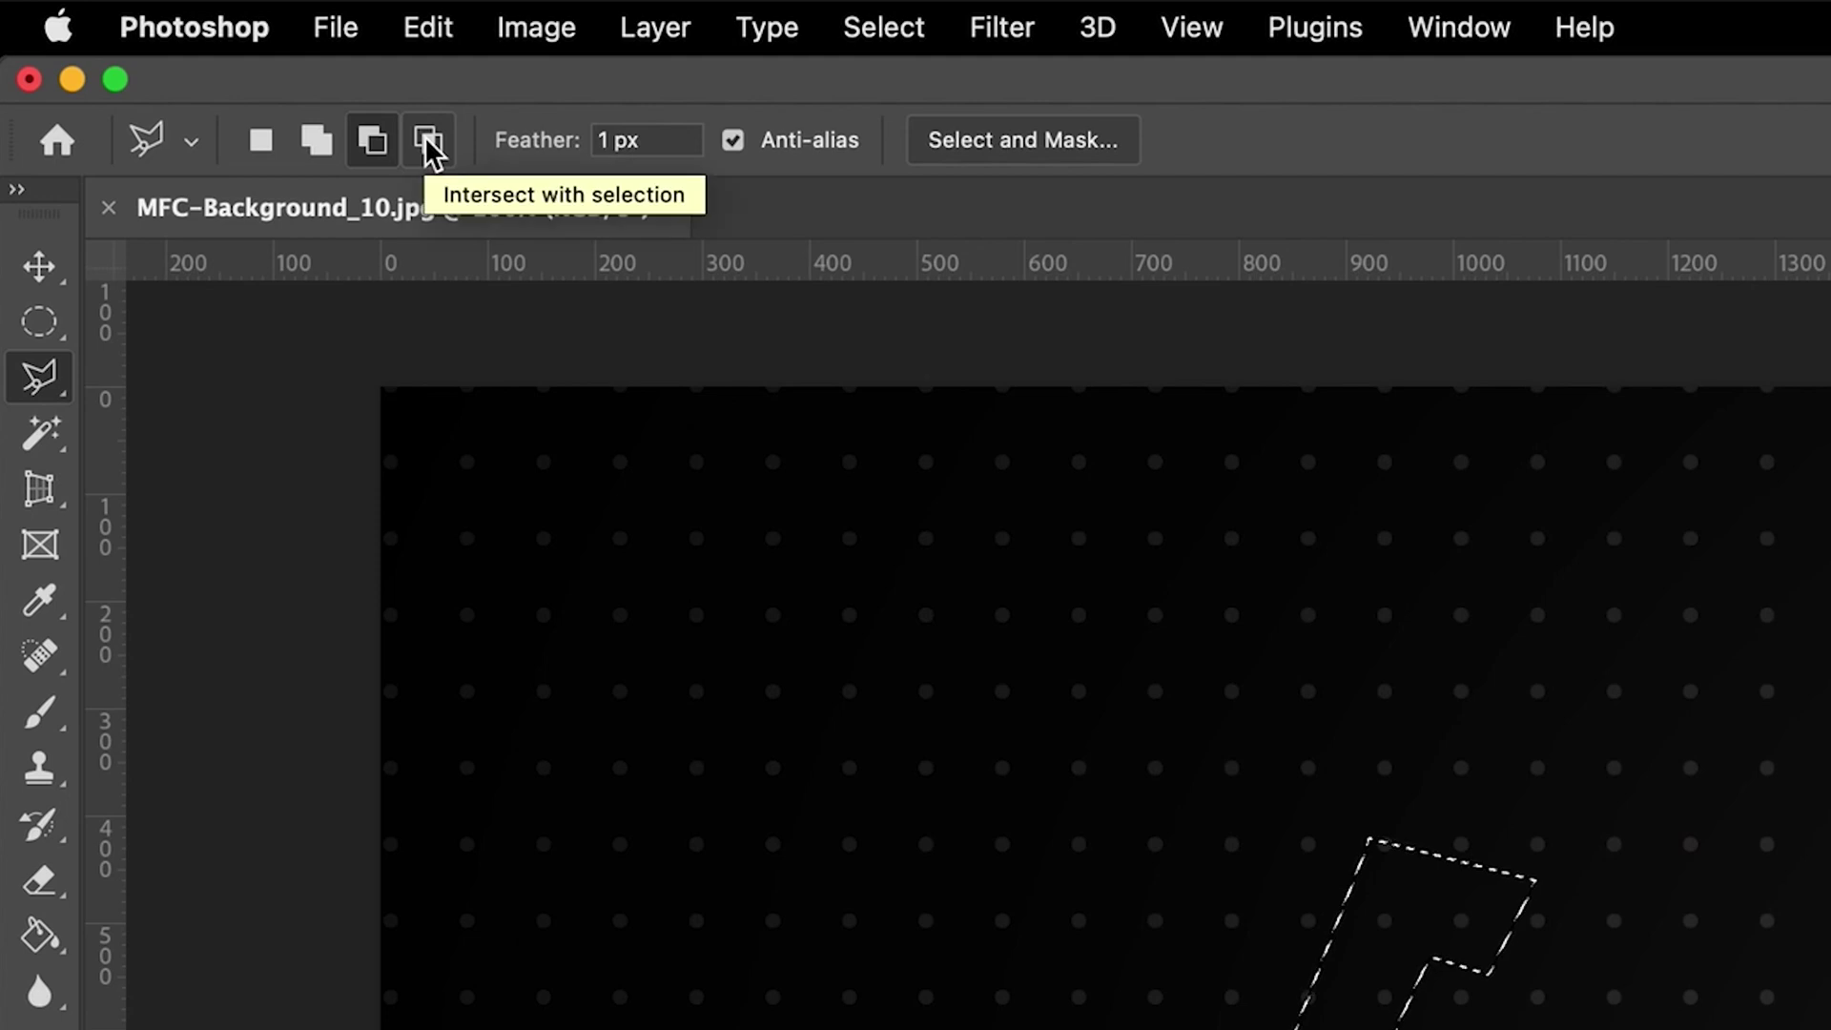
# - In Intersect with selection mode, keep only the overlap with a tilted rectangle across the half-circle
pyautogui.click(424, 142)
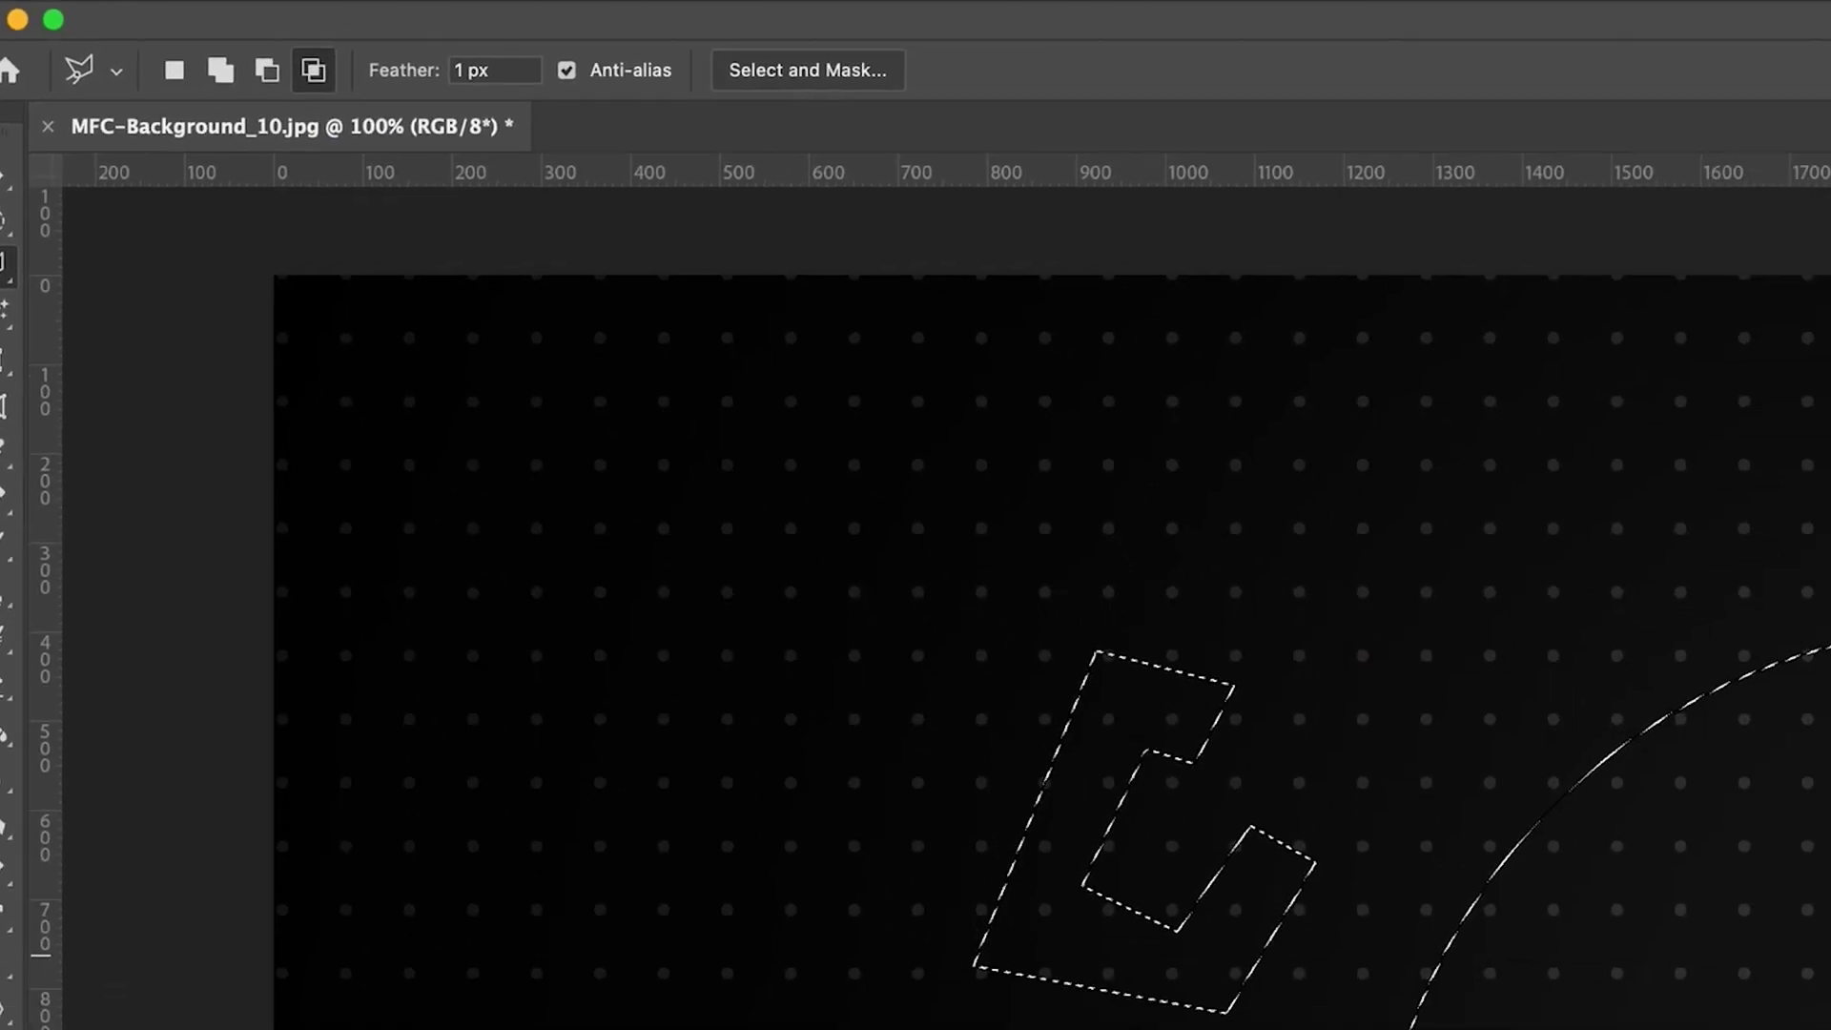
pyautogui.click(1042, 407)
pyautogui.click(564, 603)
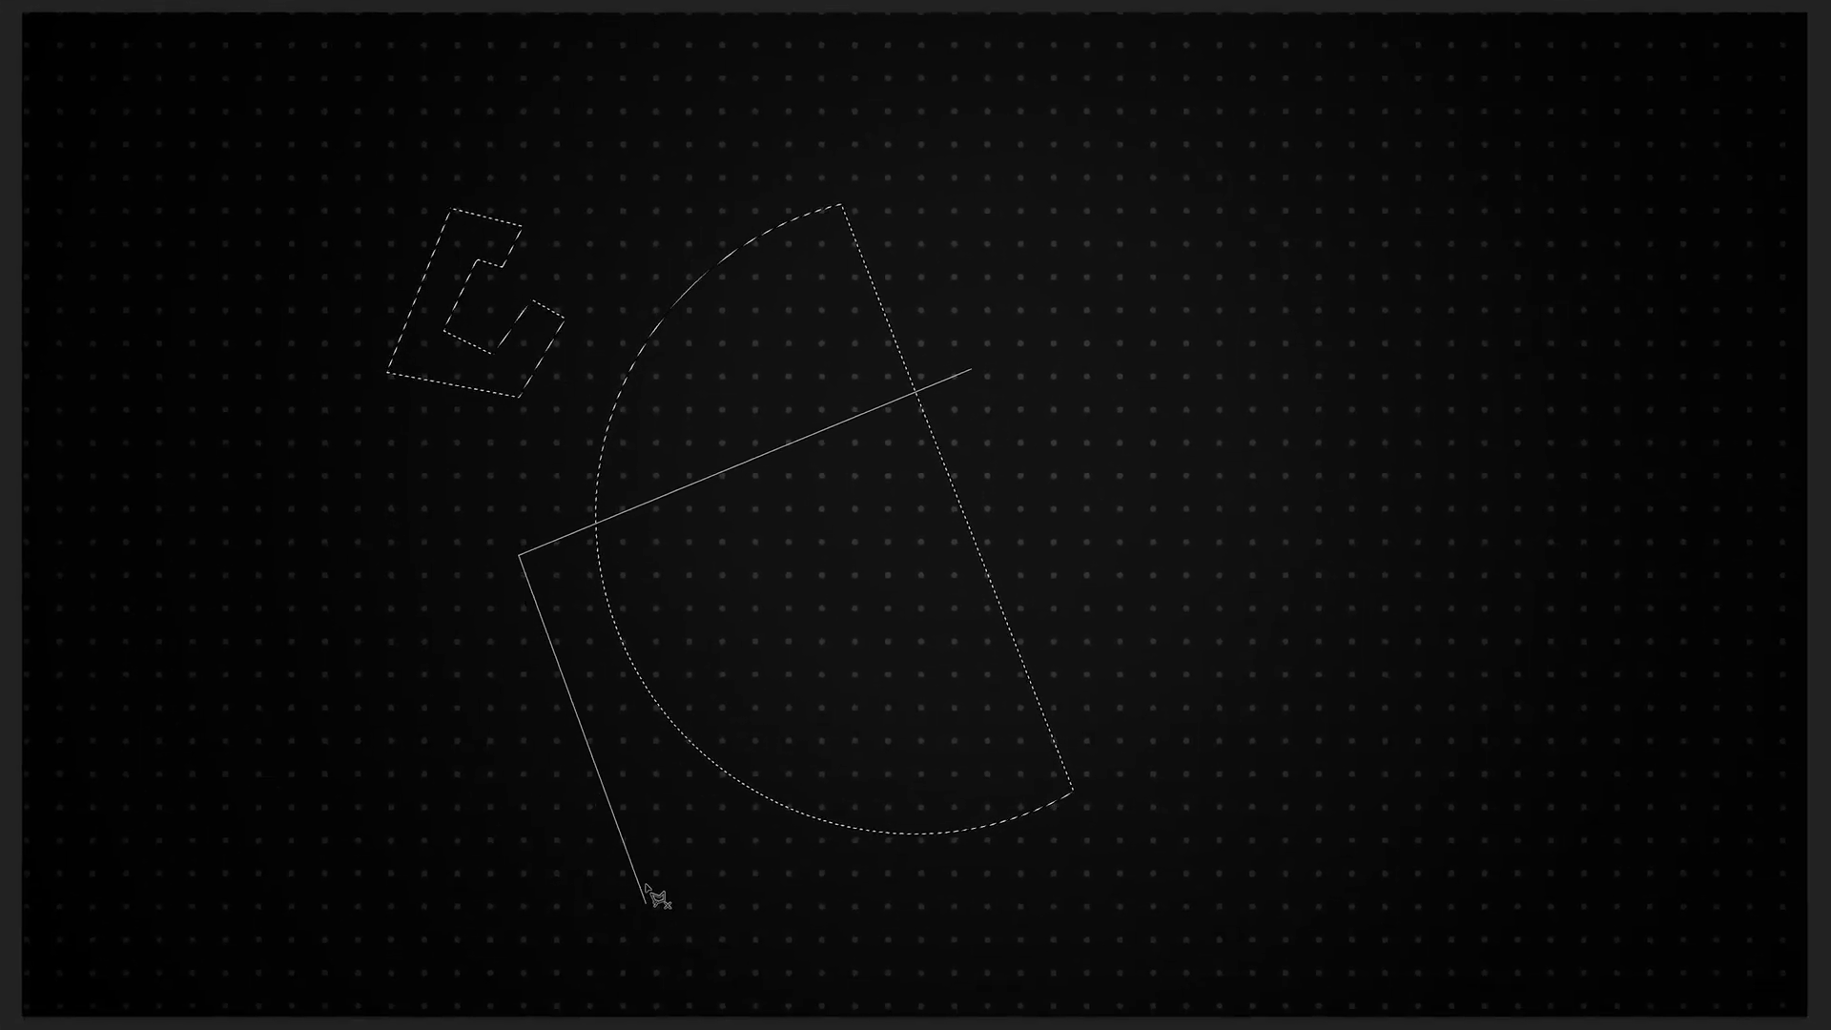
pyautogui.click(685, 898)
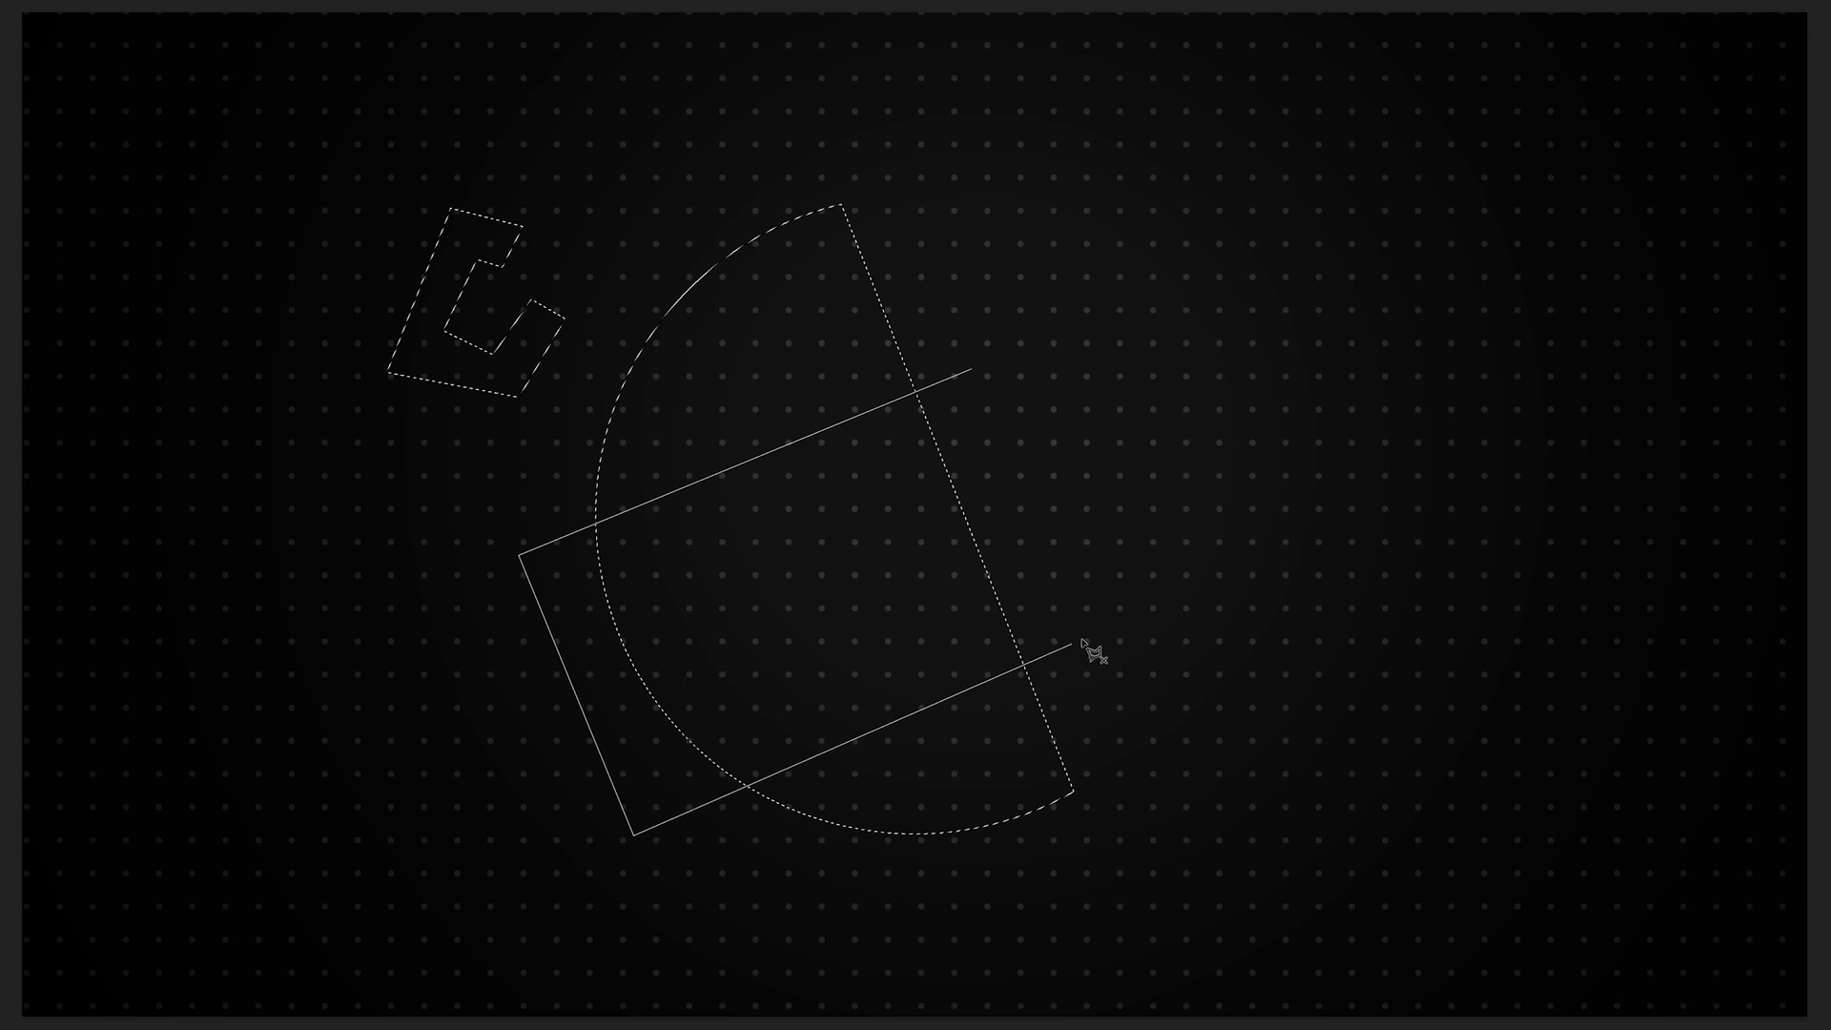
pyautogui.click(1098, 632)
pyautogui.click(972, 370)
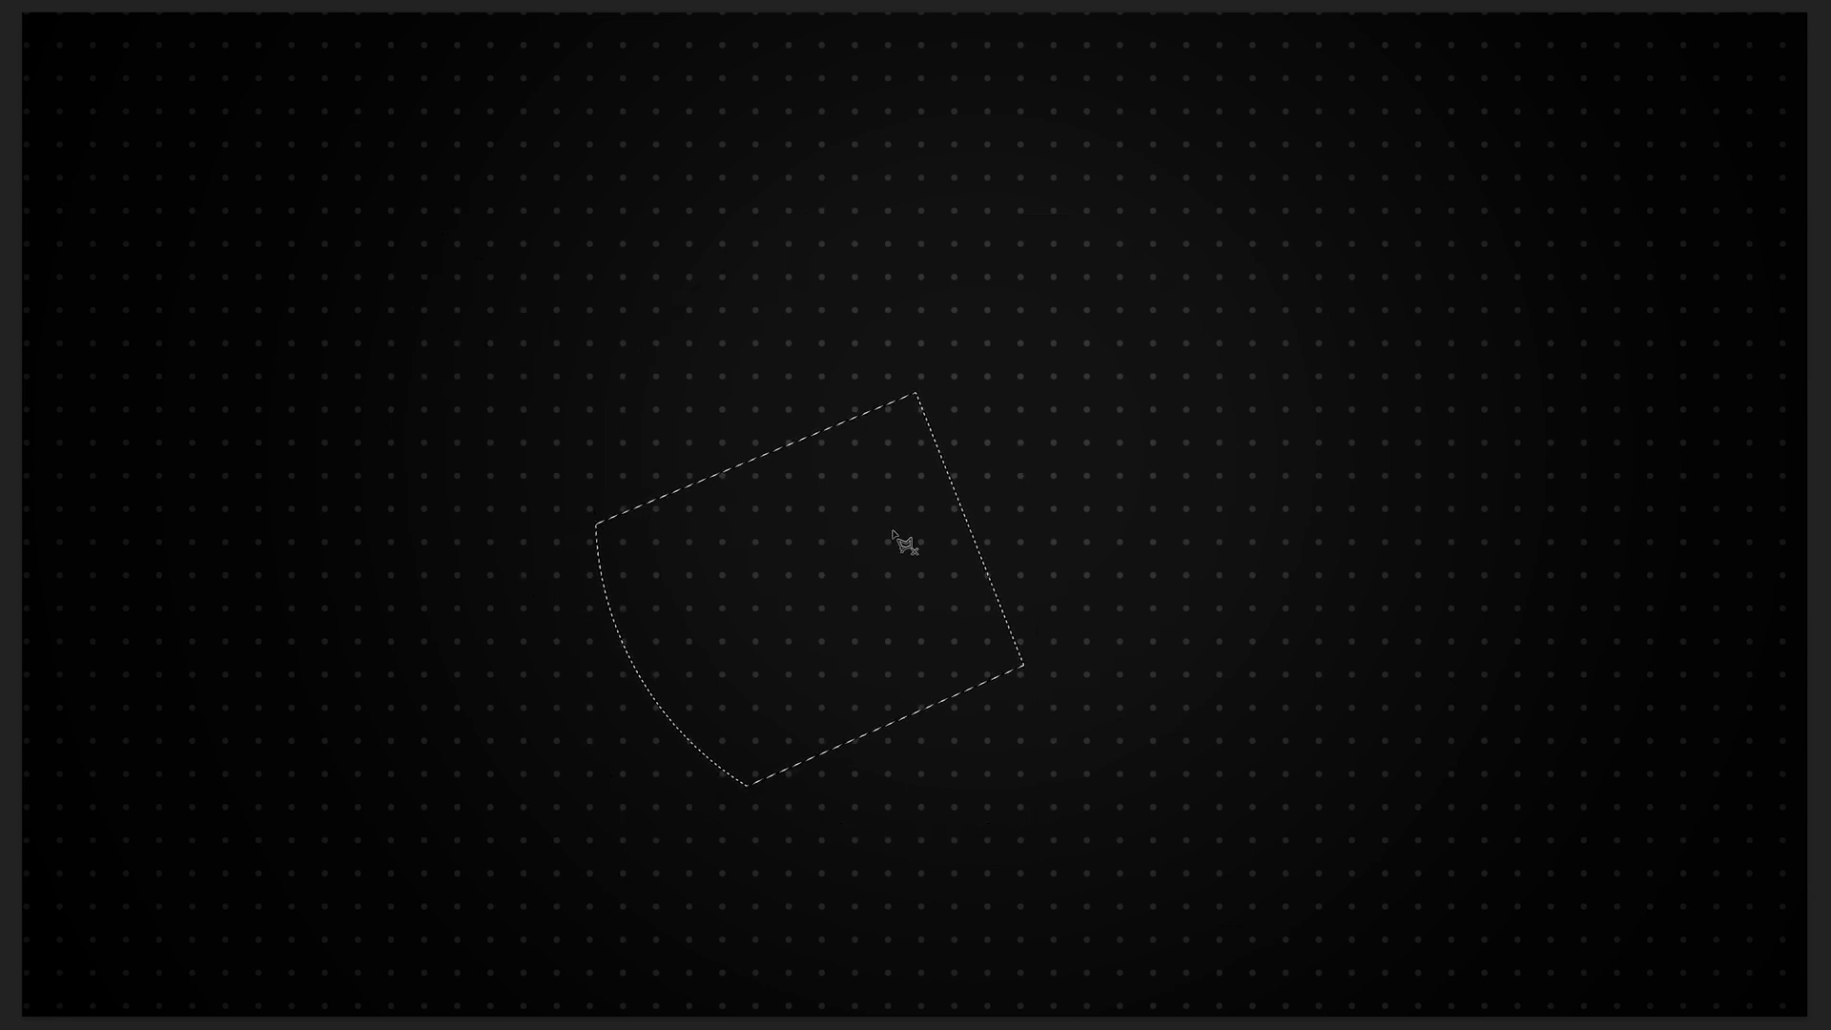
# - Intersect again with a second, longer tilted rectangle, leaving a narrow slanted strip
pyautogui.click(1019, 420)
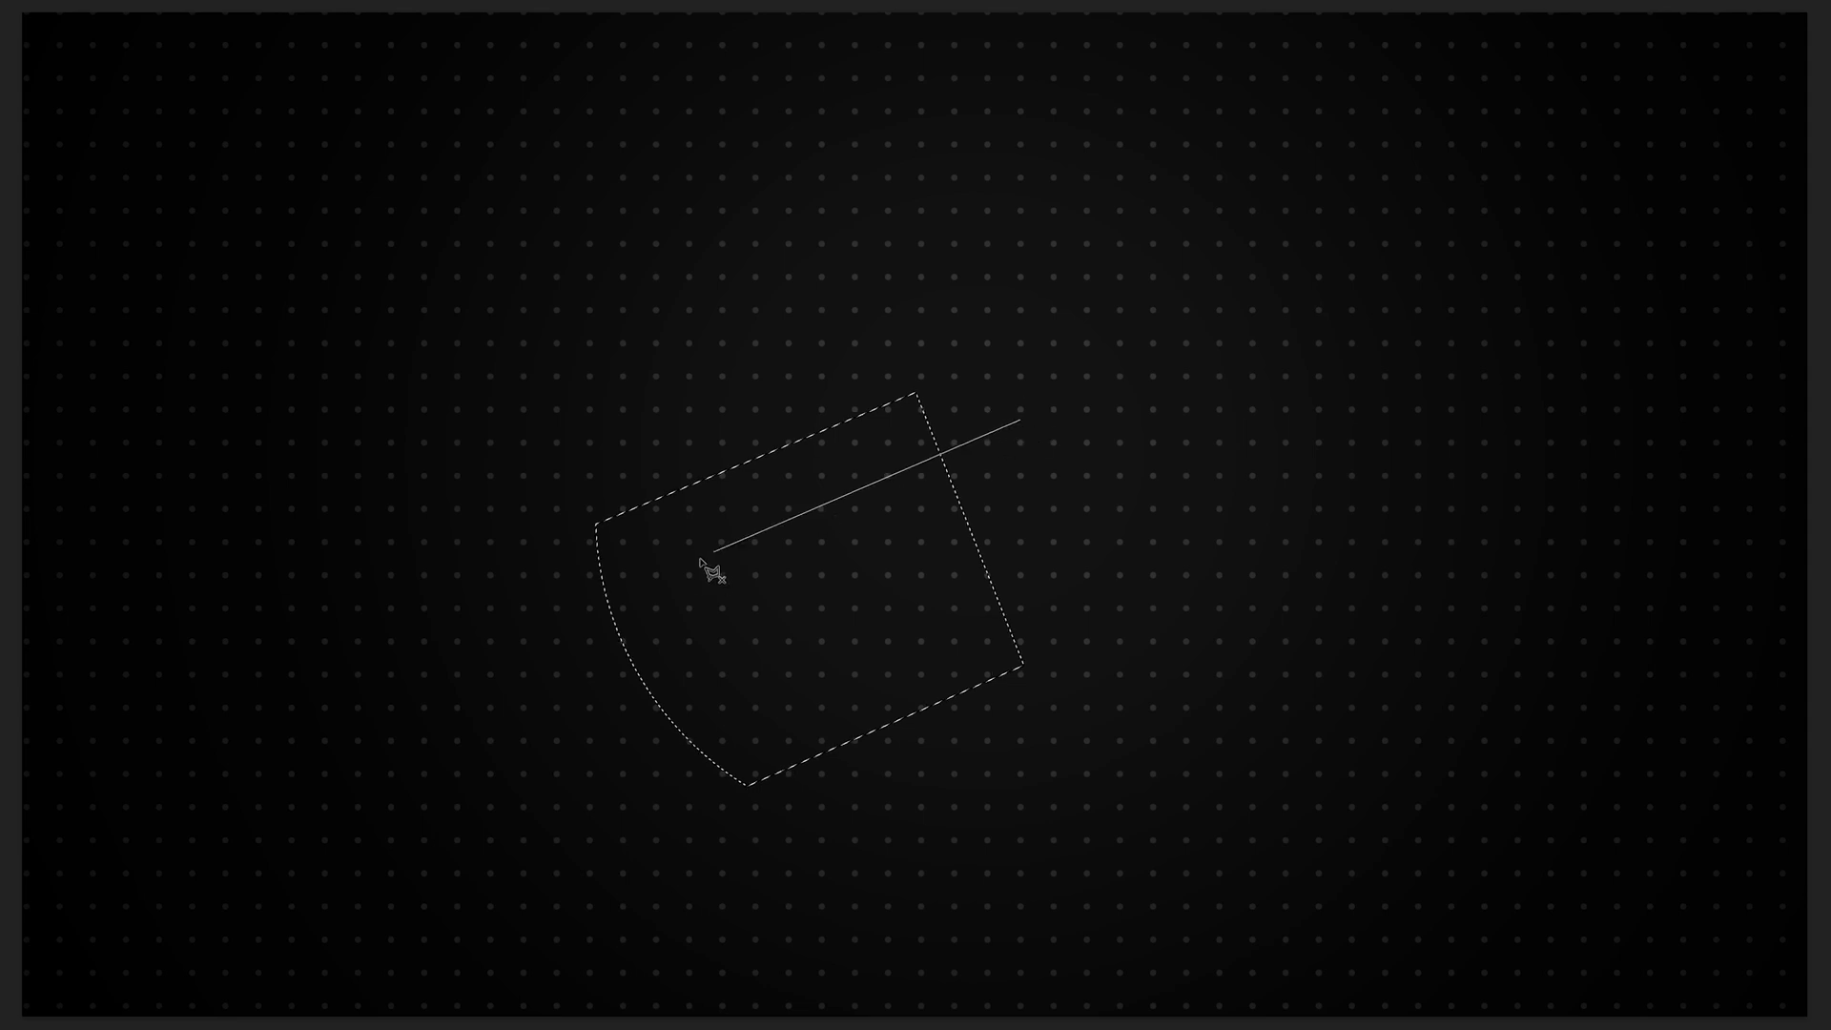
pyautogui.click(512, 629)
pyautogui.click(599, 805)
pyautogui.click(1056, 554)
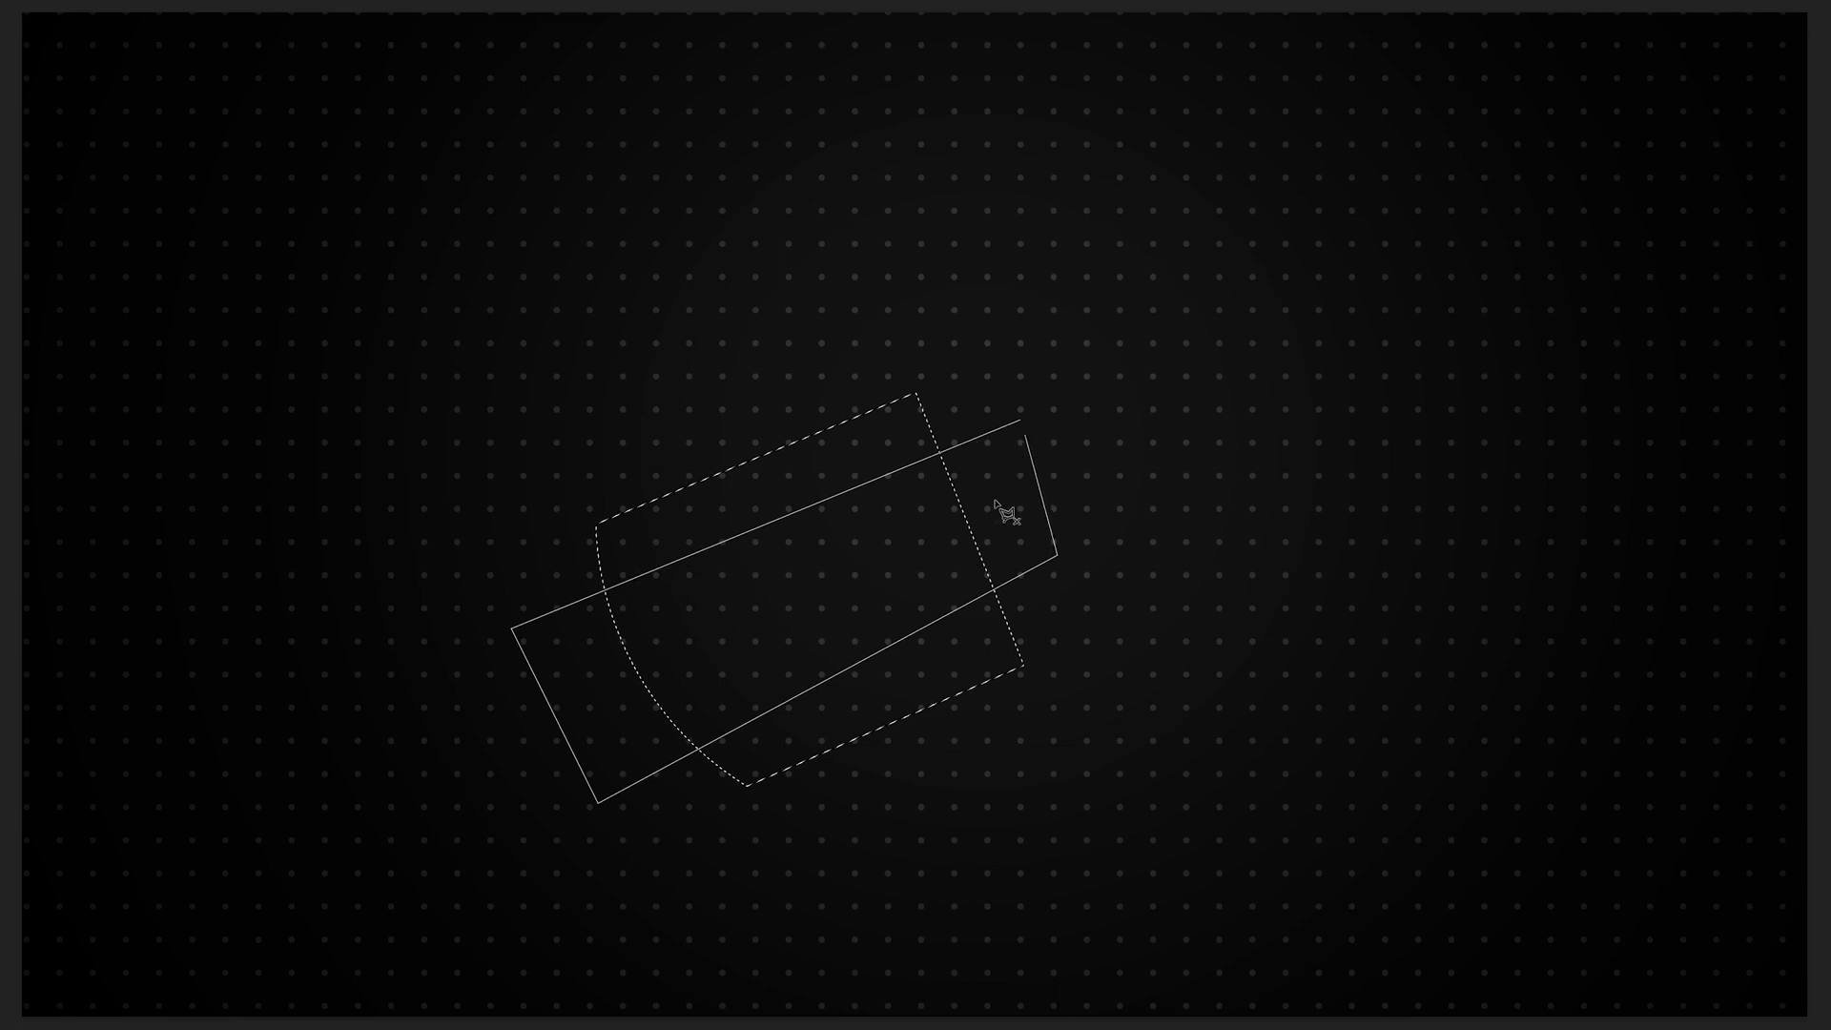
pyautogui.click(1020, 421)
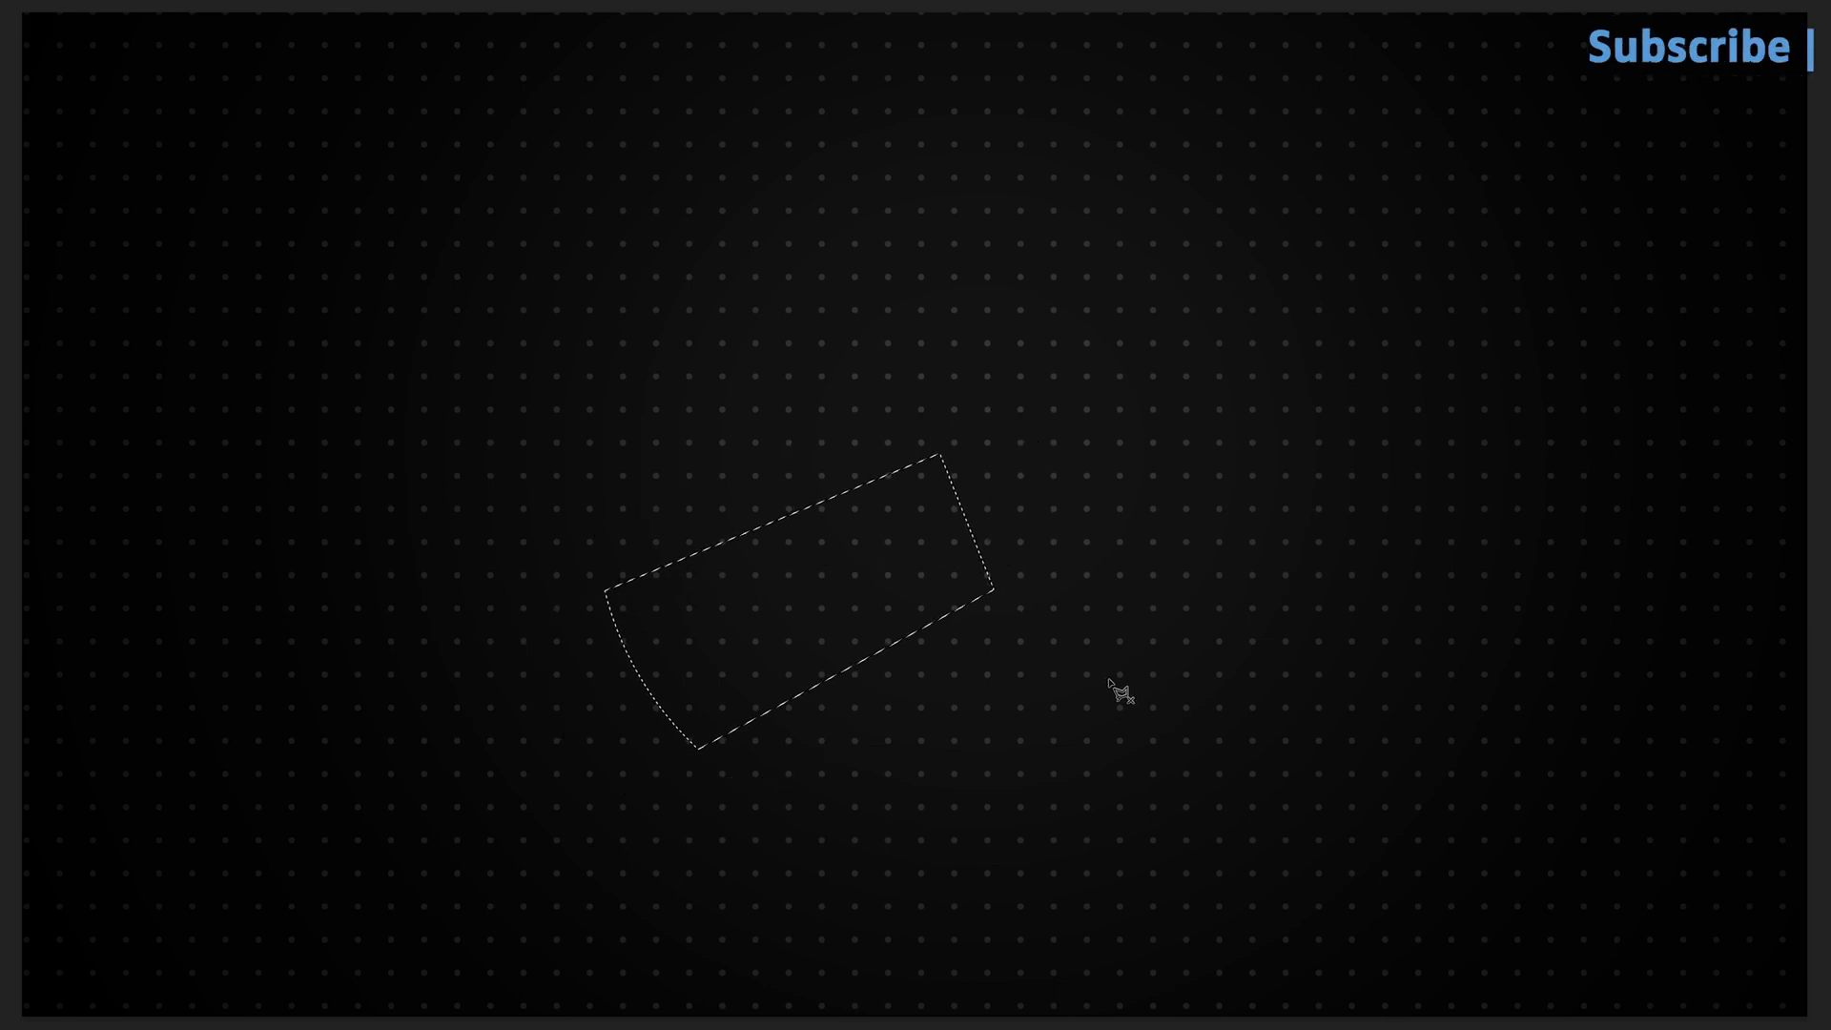